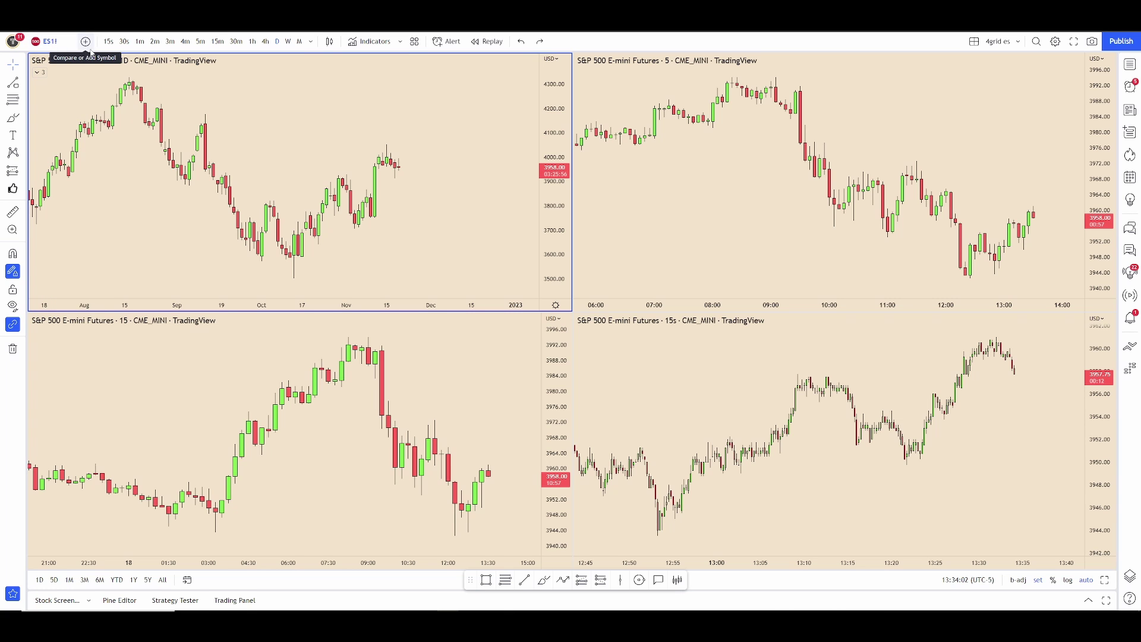
# Switch the top-left chart to NQ1! and then back to ES1!
pyautogui.click(50, 41)
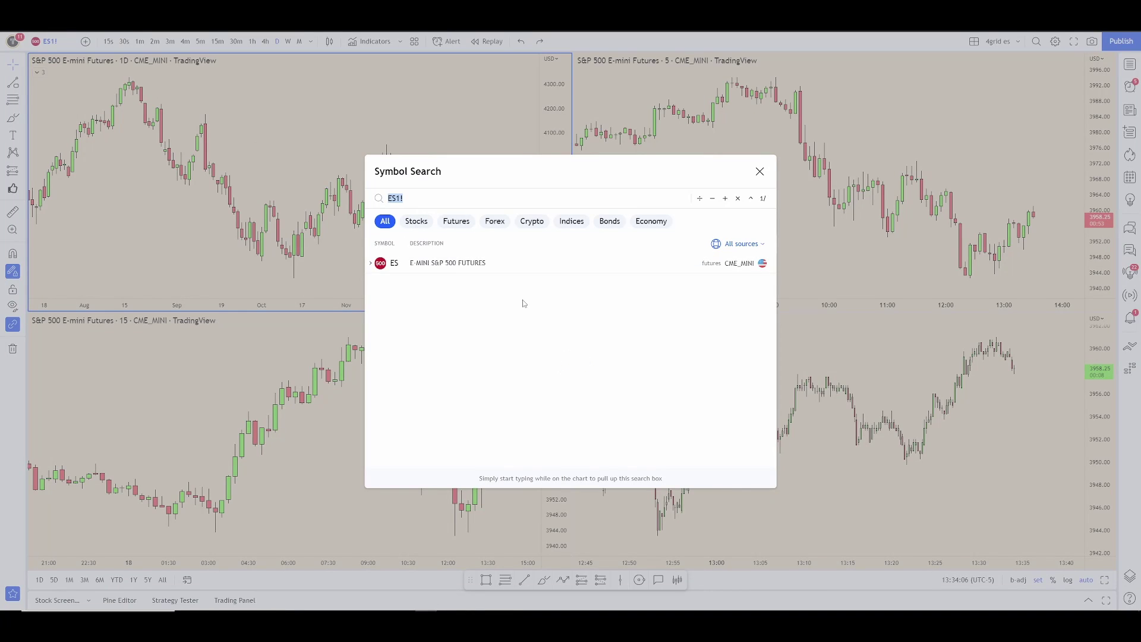
pyautogui.write('NQ1!')
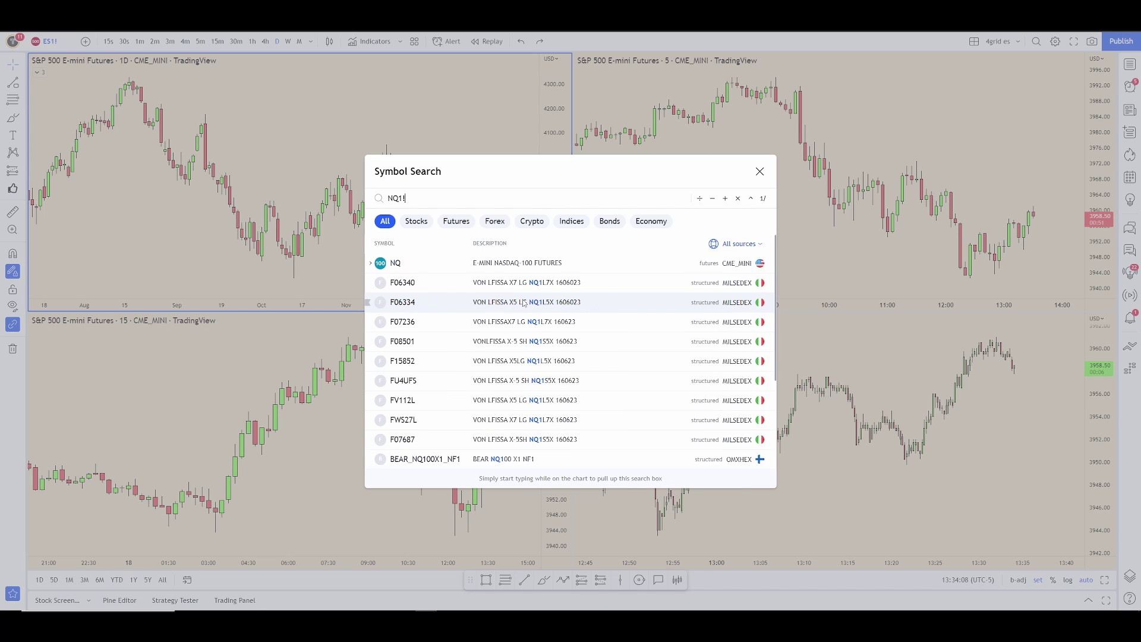
pyautogui.press('Return')
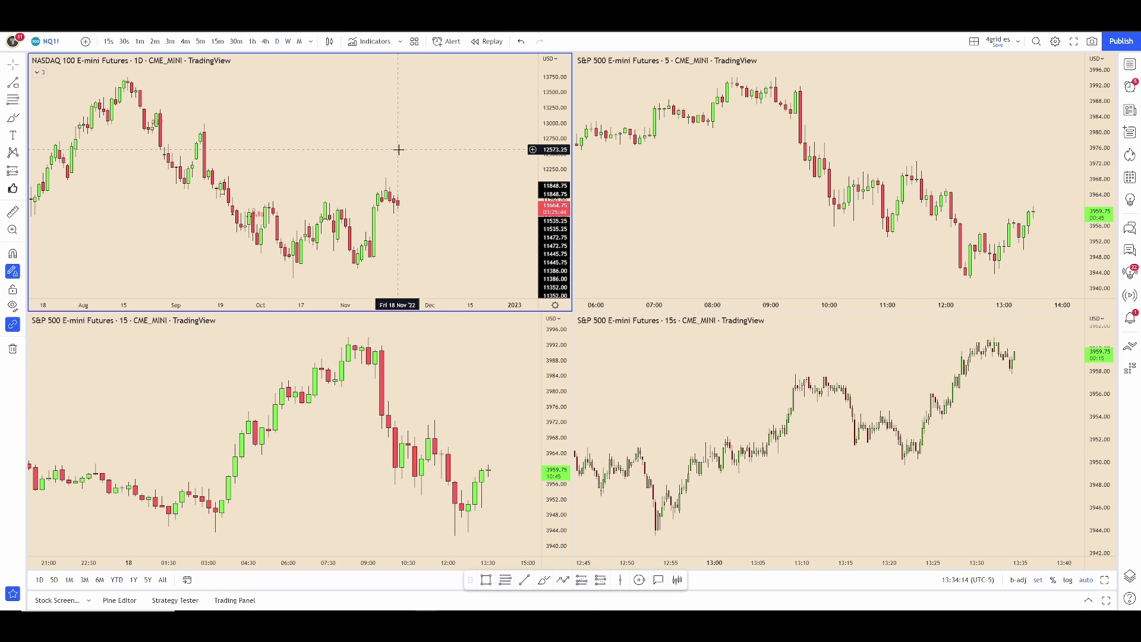
pyautogui.write('ES1!')
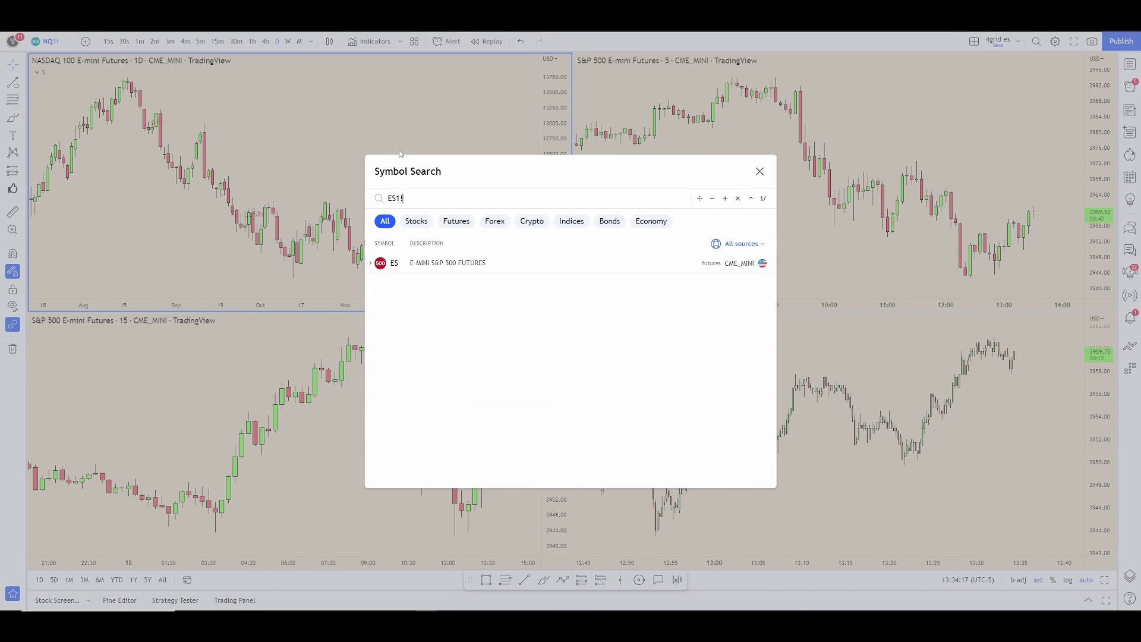
pyautogui.press('Return')
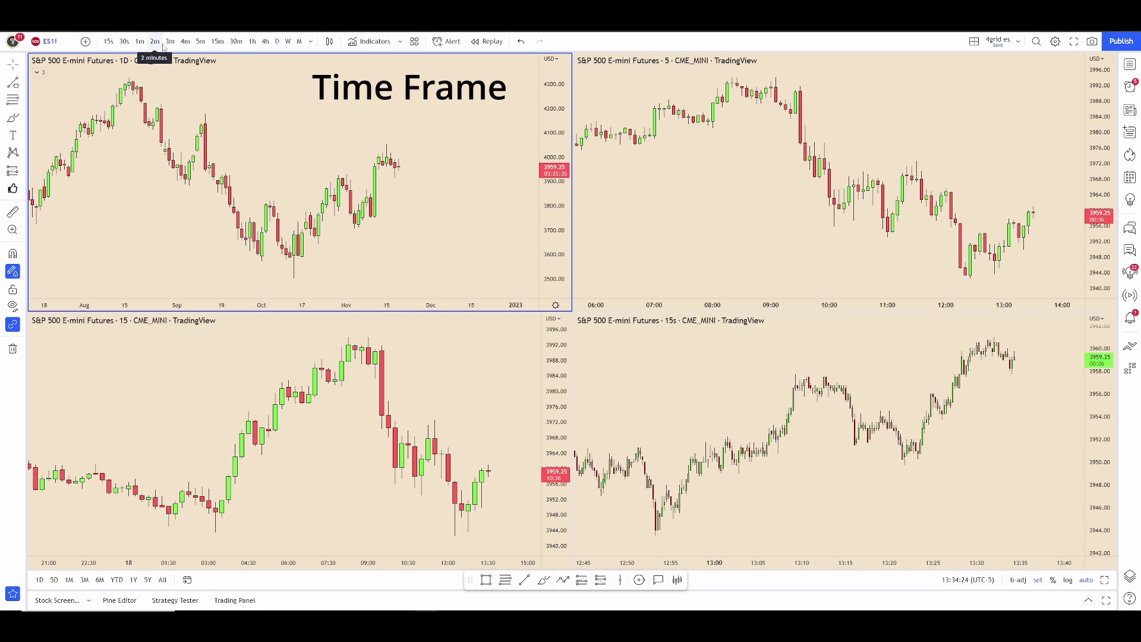
# Try the 15-second and 30-second intervals and star 30 seconds as a favourite.
pyautogui.click(111, 43)
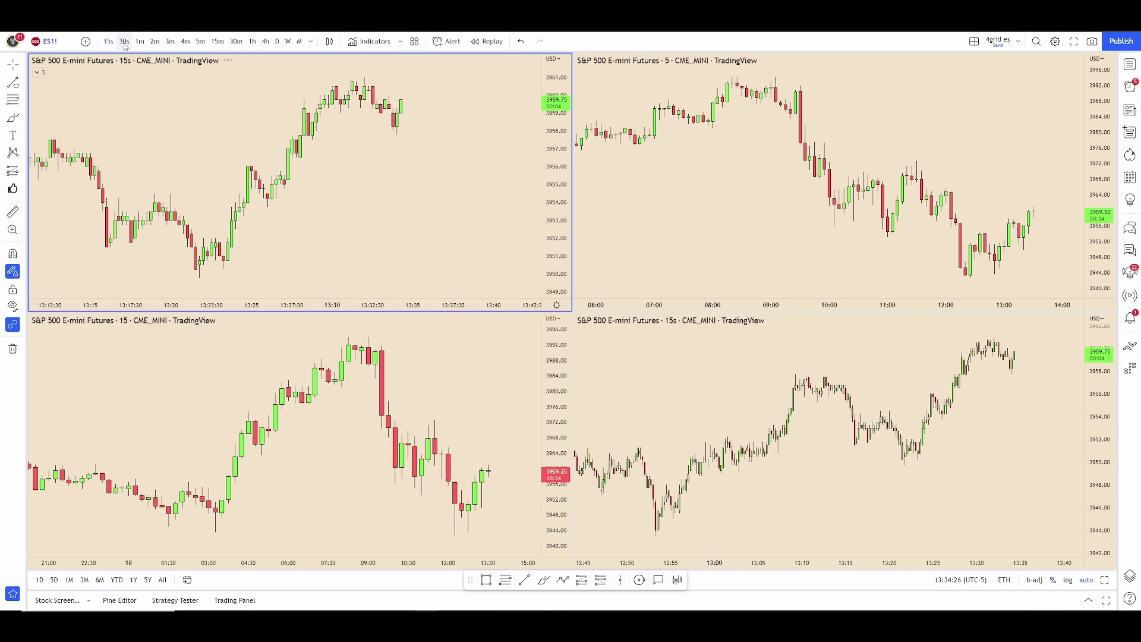
pyautogui.click(125, 41)
pyautogui.click(310, 42)
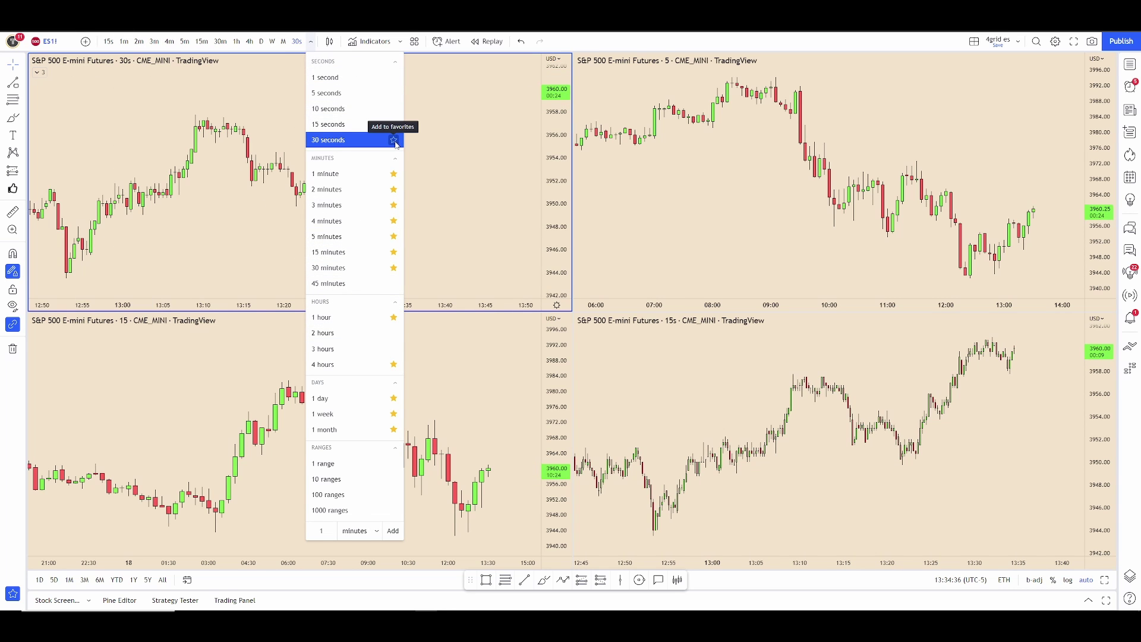
pyautogui.click(394, 140)
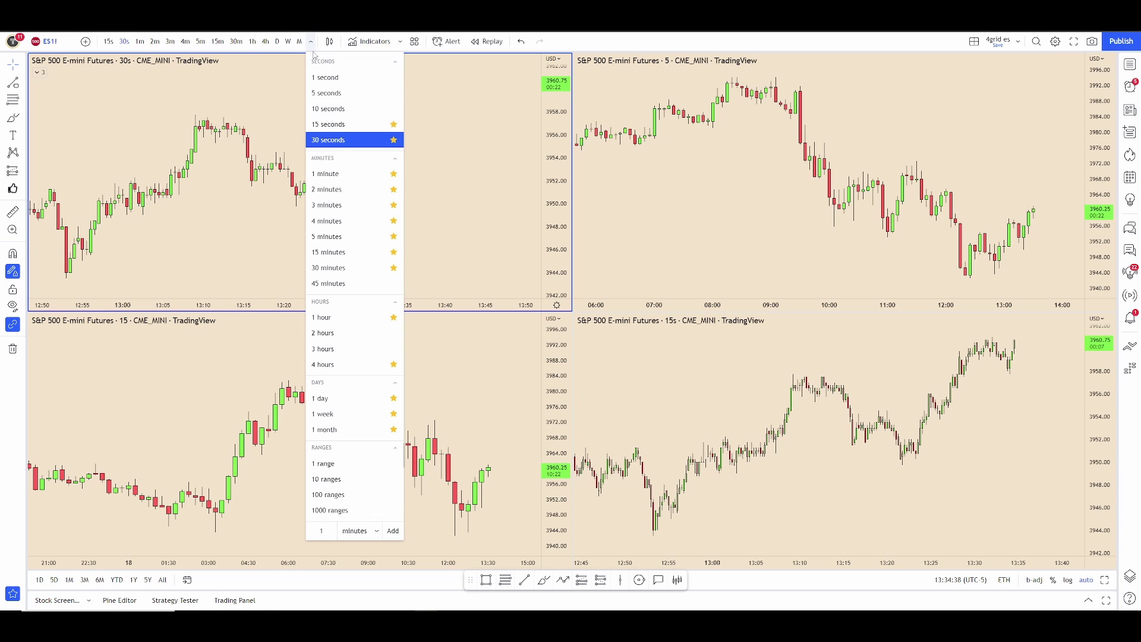
pyautogui.click(428, 142)
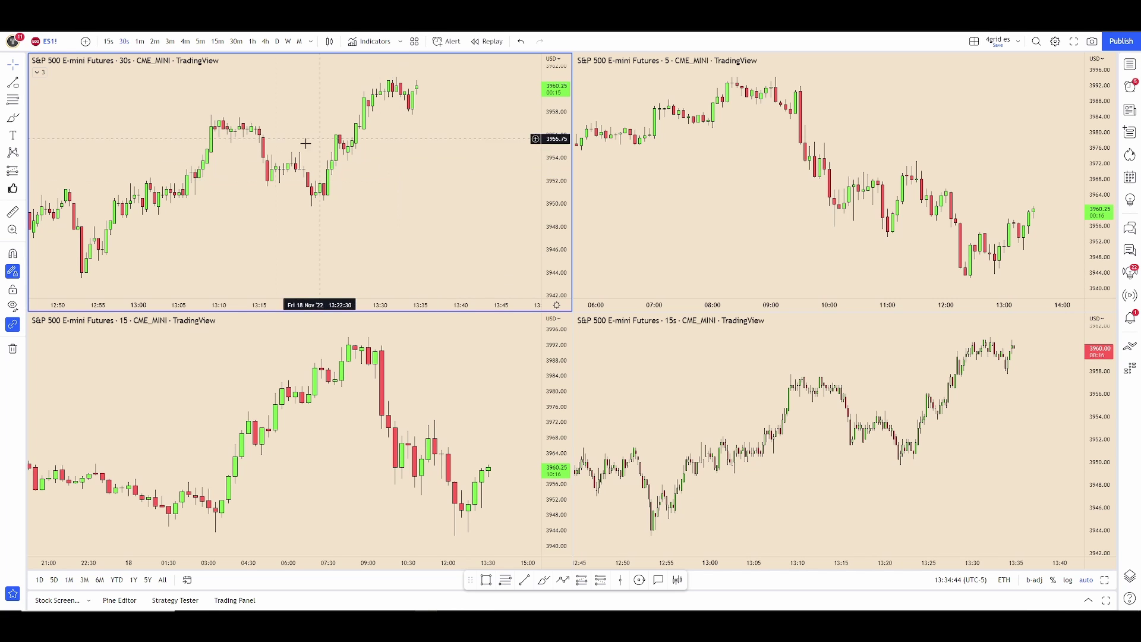
# Type intervals 5, 5S and 5D in turn, finishing on 1D bars.
pyautogui.write('5')
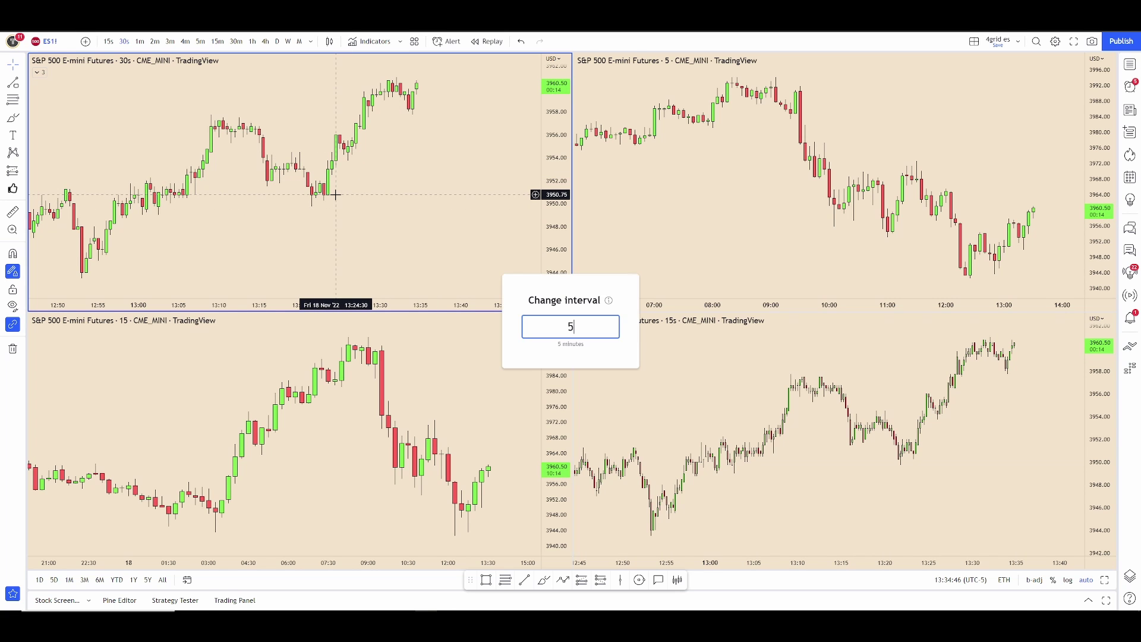
pyautogui.press('Return')
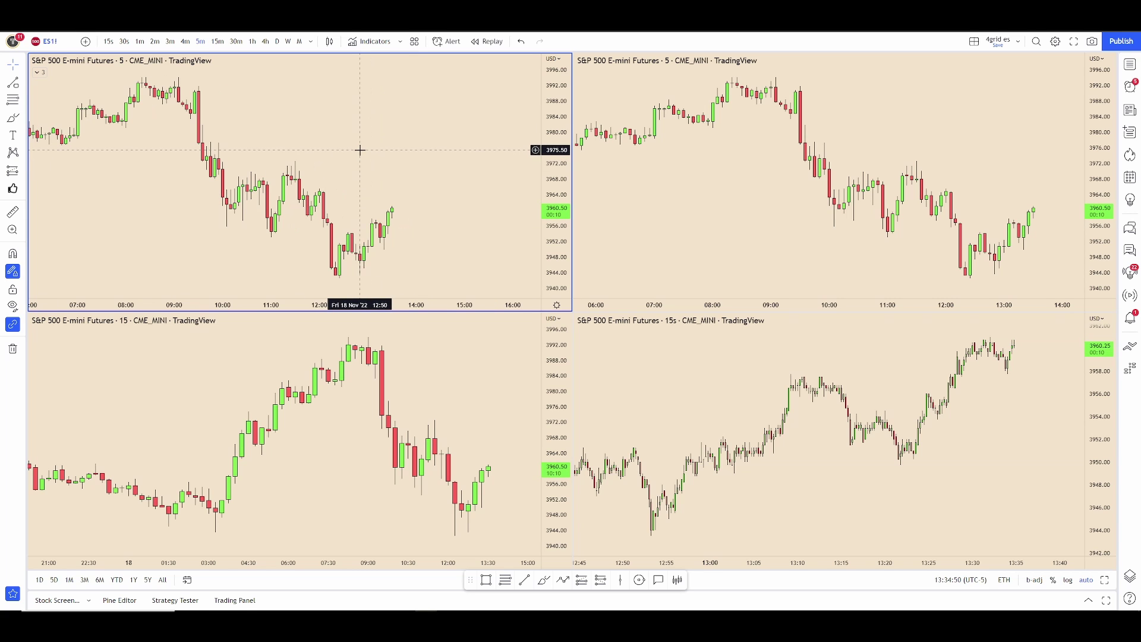
pyautogui.write('5D')
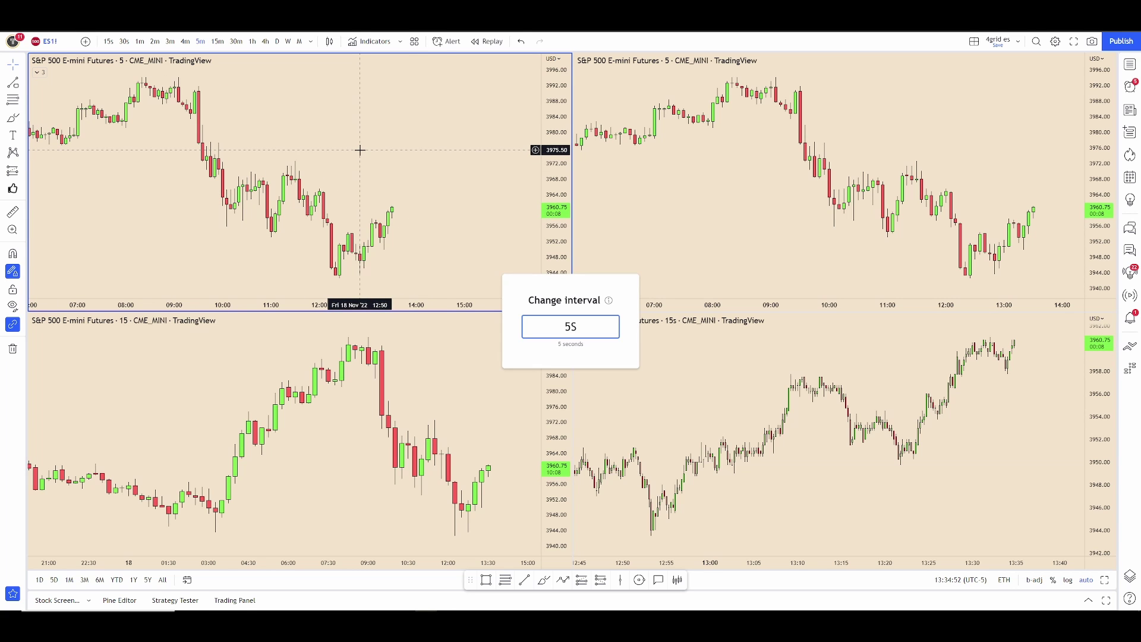
pyautogui.press('Return')
pyautogui.write('5D')
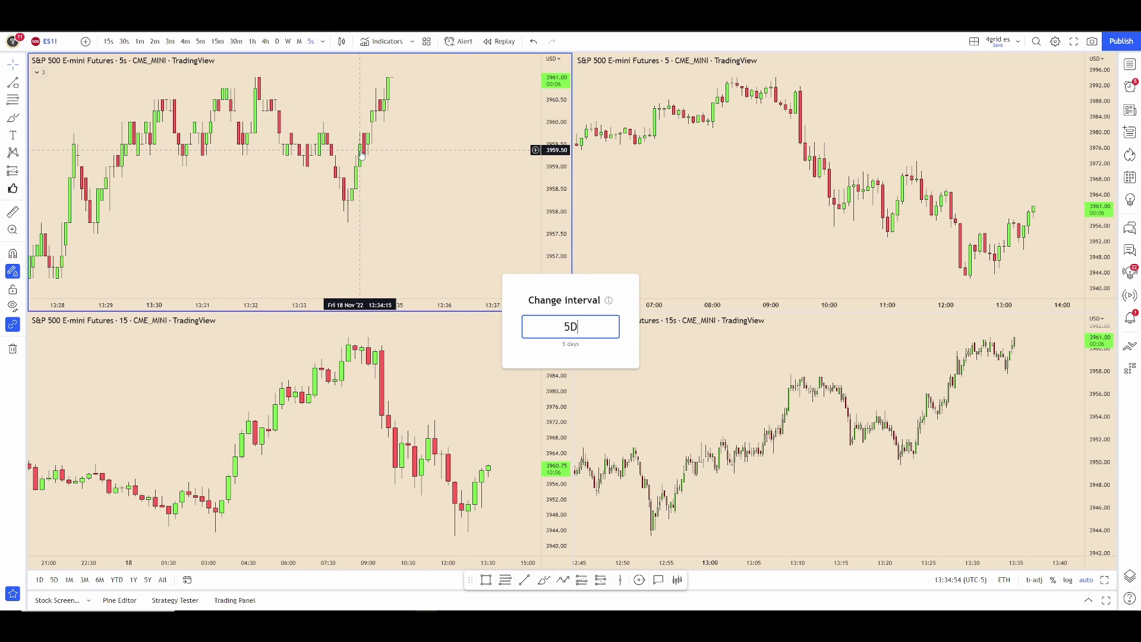
pyautogui.press('Return')
pyautogui.write('1')
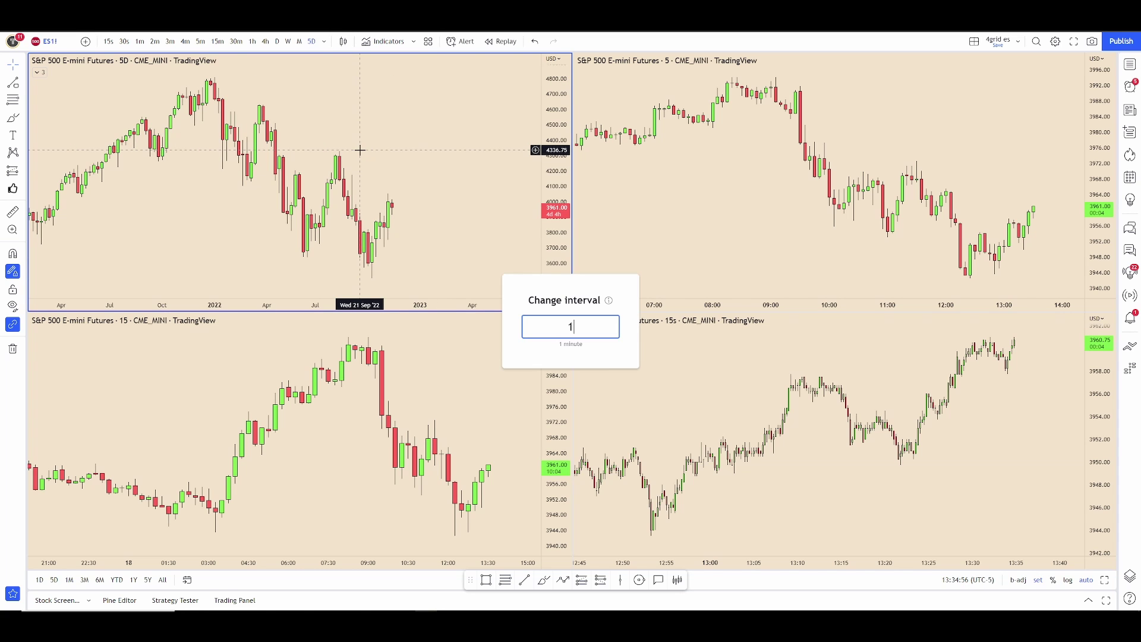
pyautogui.write('D')
pyautogui.press('Return')
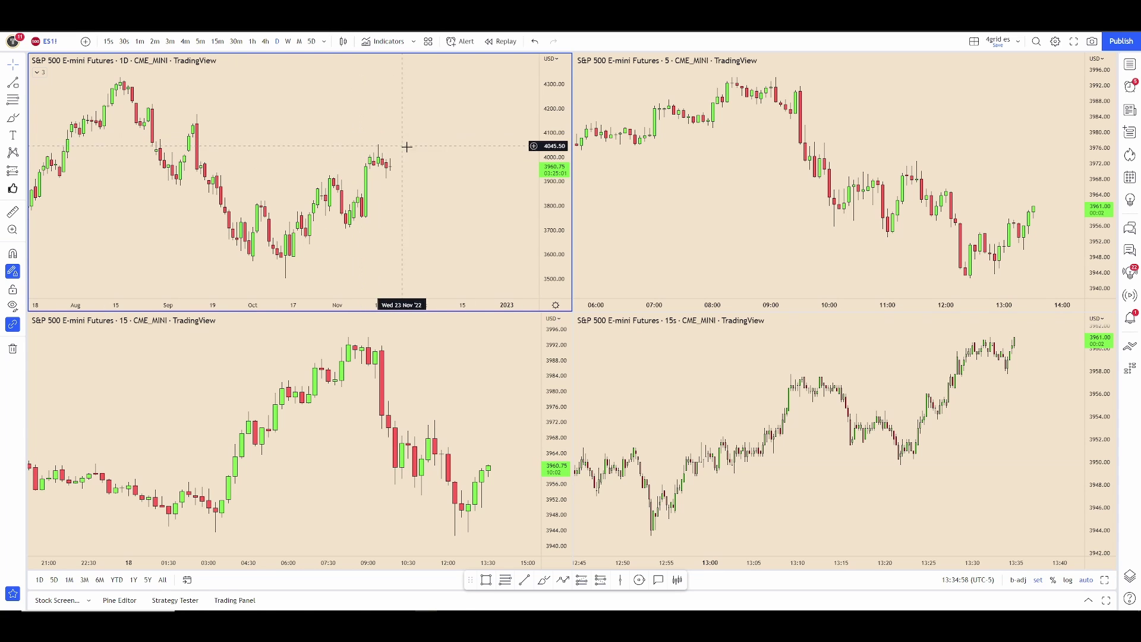
pyautogui.click(345, 42)
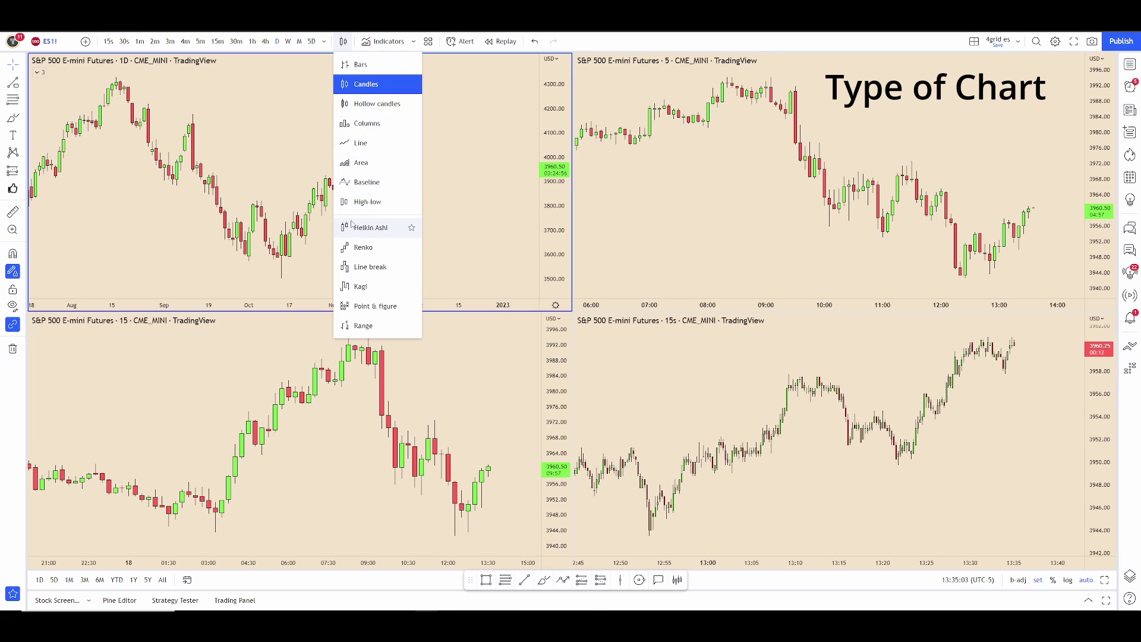
pyautogui.click(449, 110)
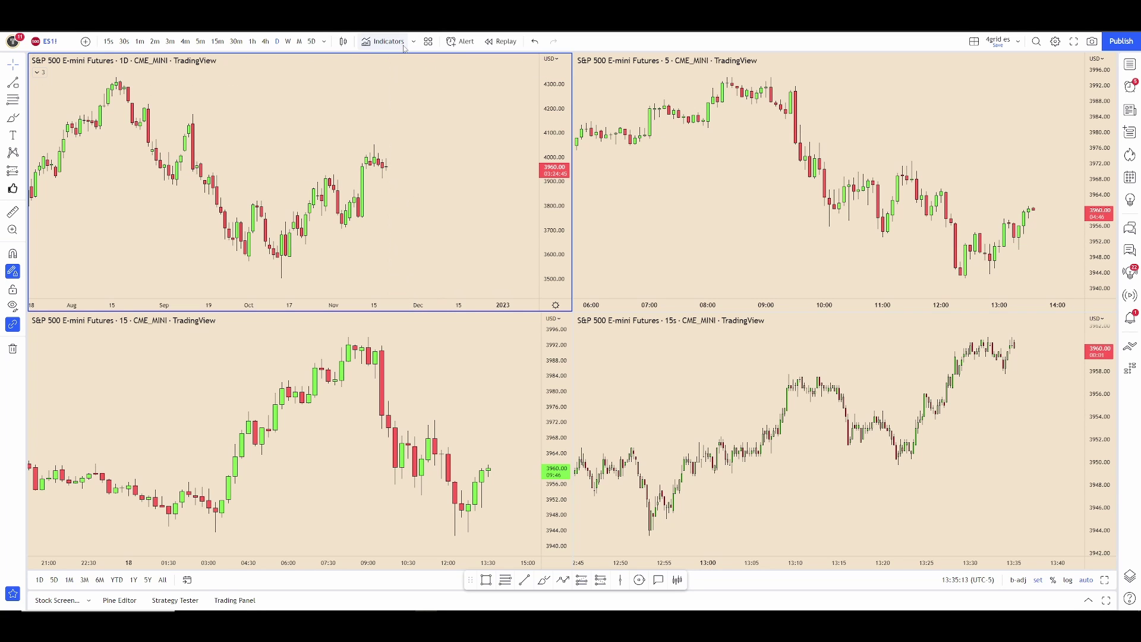
pyautogui.click(39, 72)
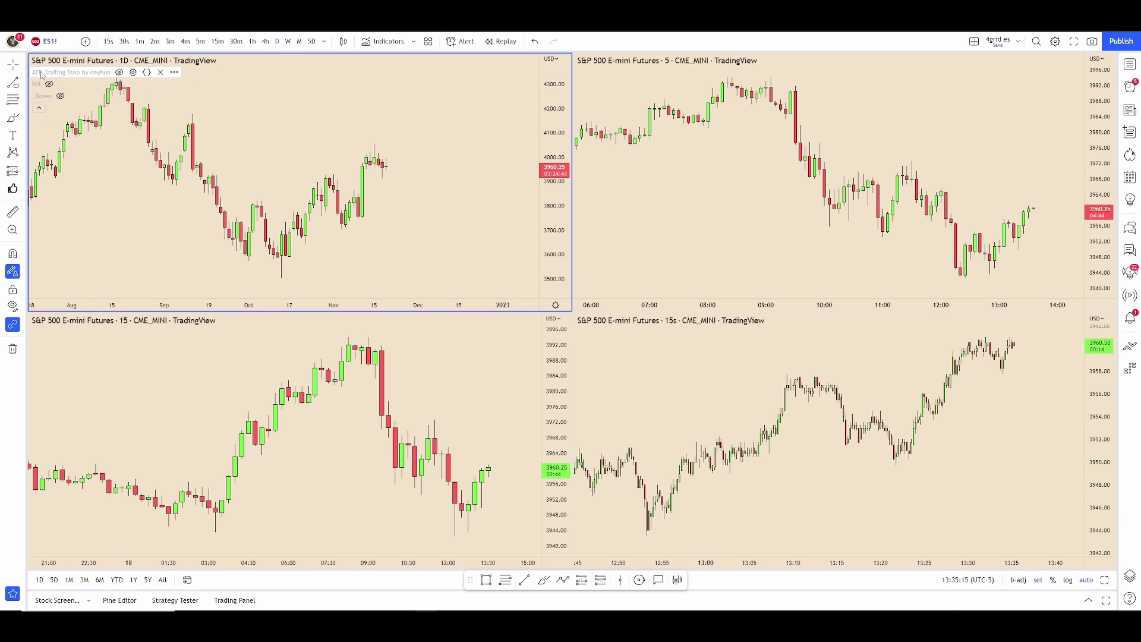
pyautogui.click(50, 85)
pyautogui.click(50, 85)
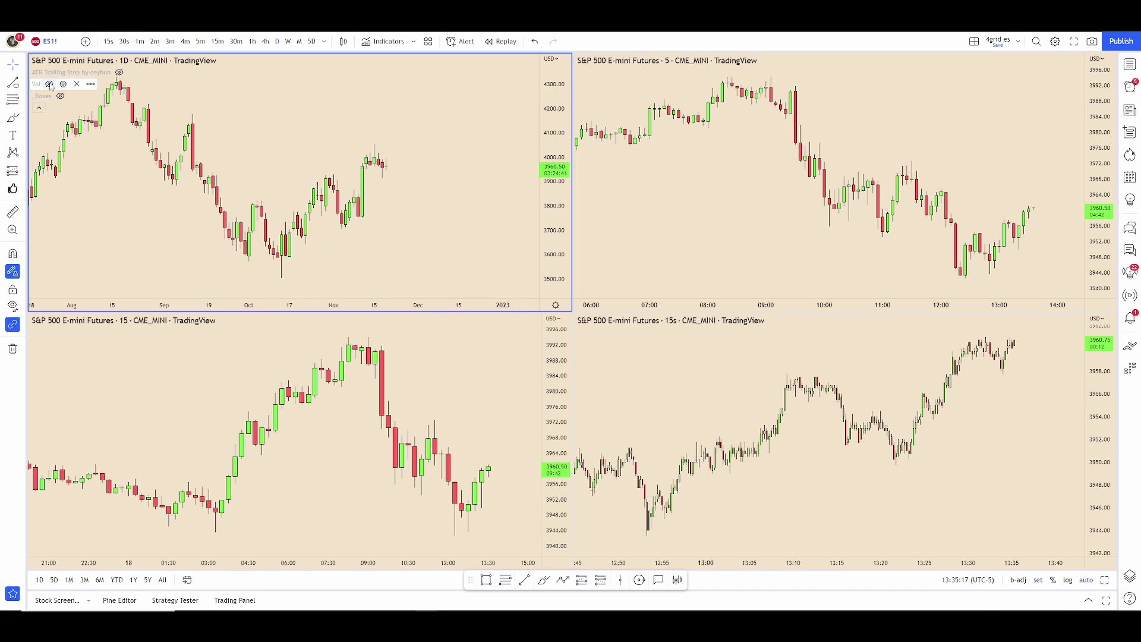
pyautogui.click(39, 108)
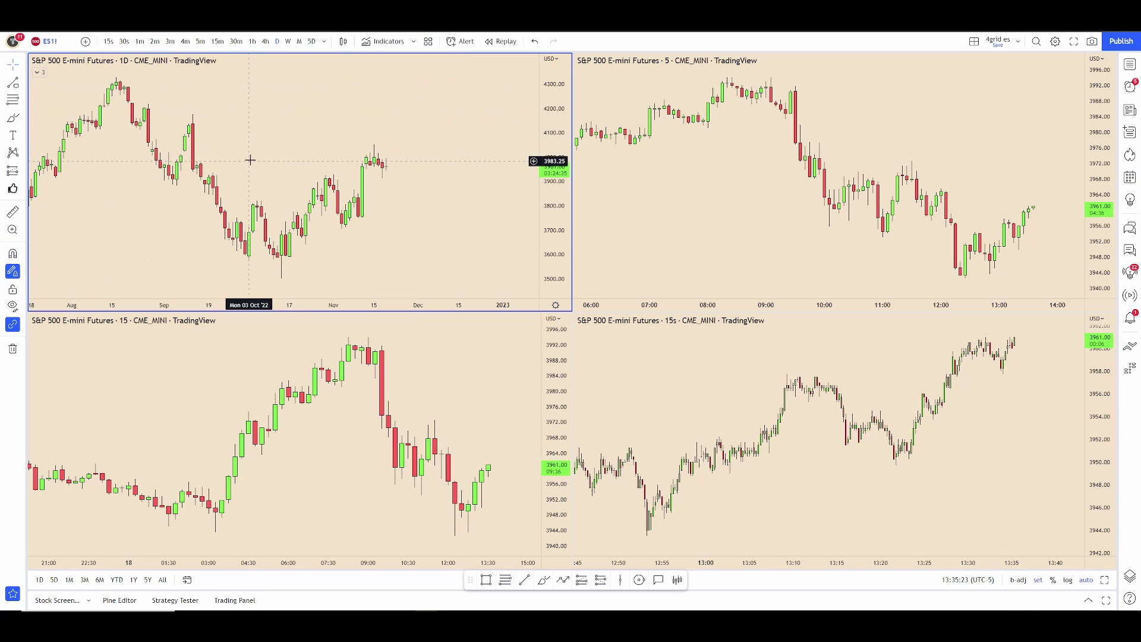
pyautogui.click(429, 42)
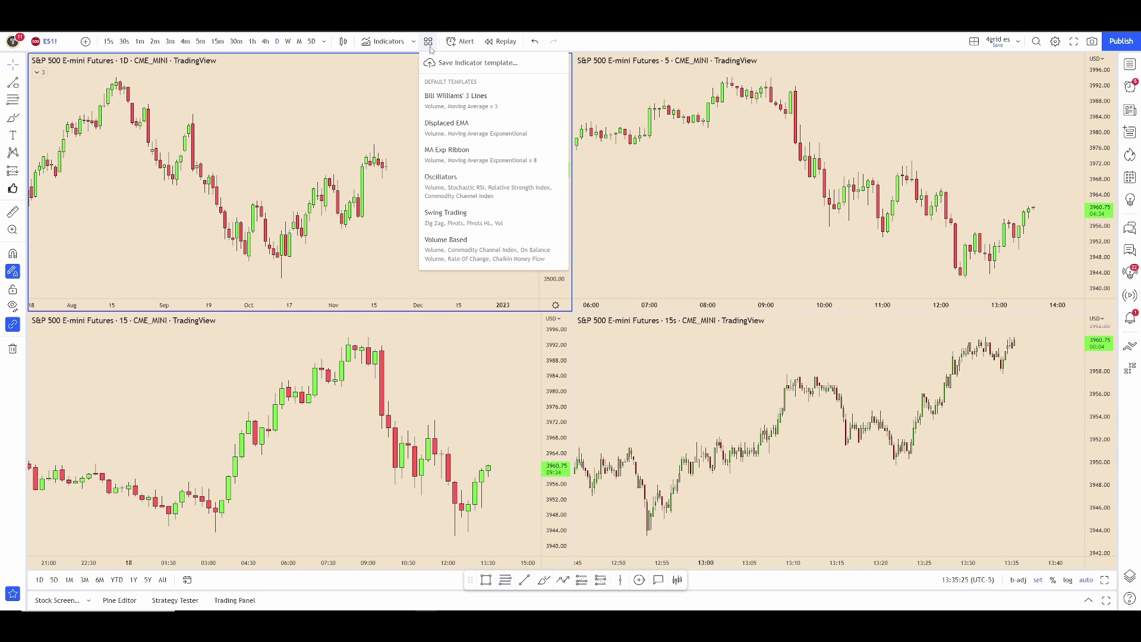
pyautogui.click(419, 74)
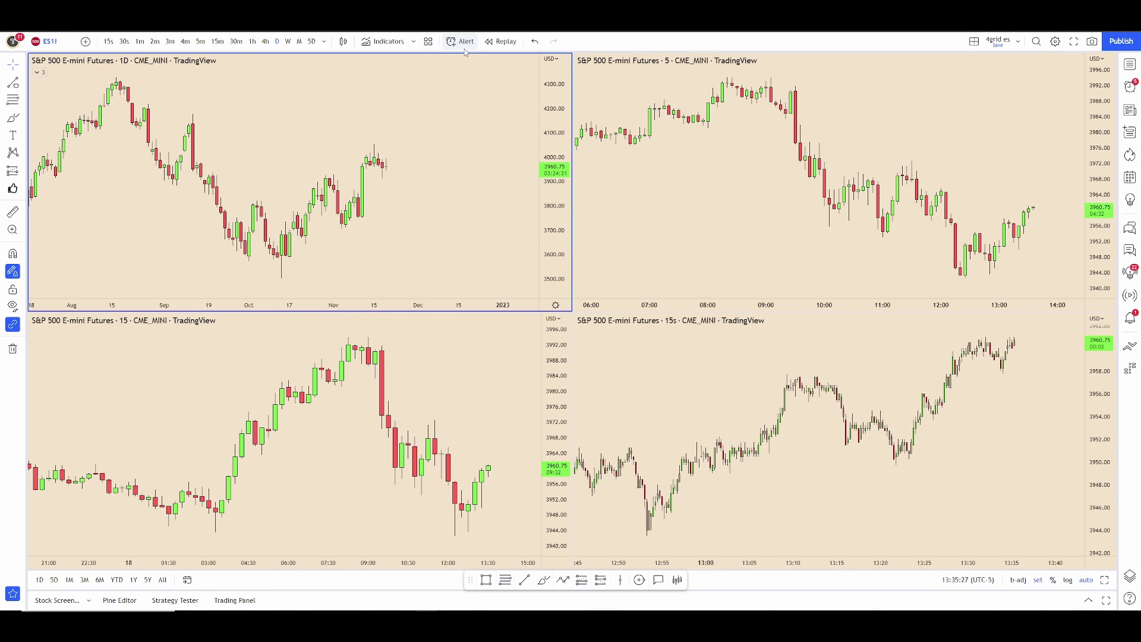
# Cycle the layout through one and two charts back to the 4-grid, then activate the top-right 5-minute chart.
pyautogui.click(974, 43)
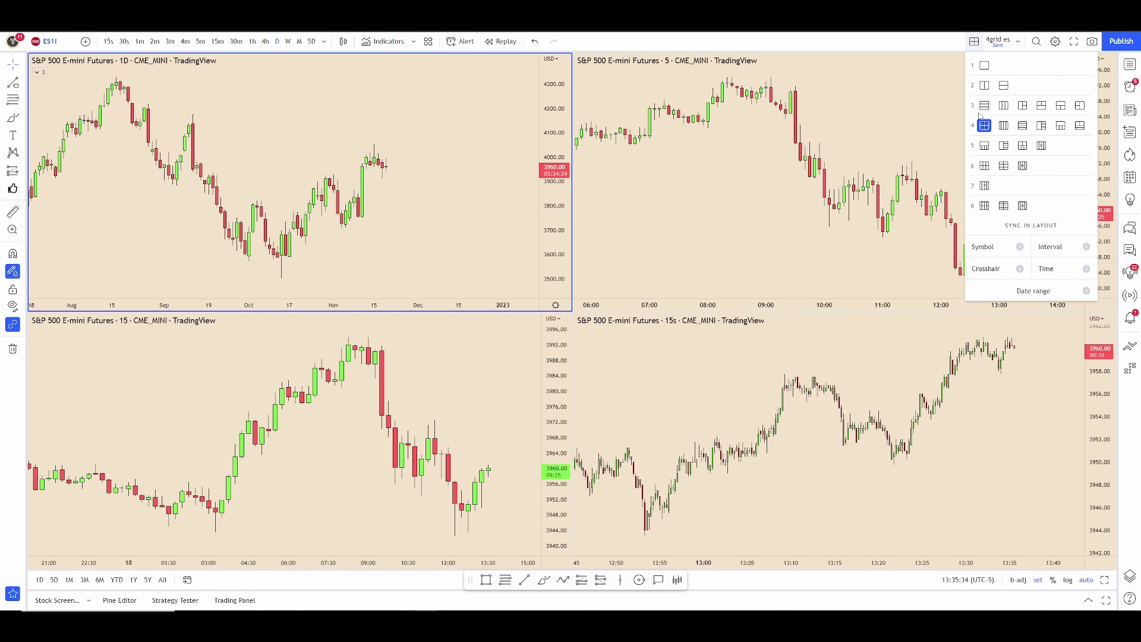
pyautogui.click(985, 66)
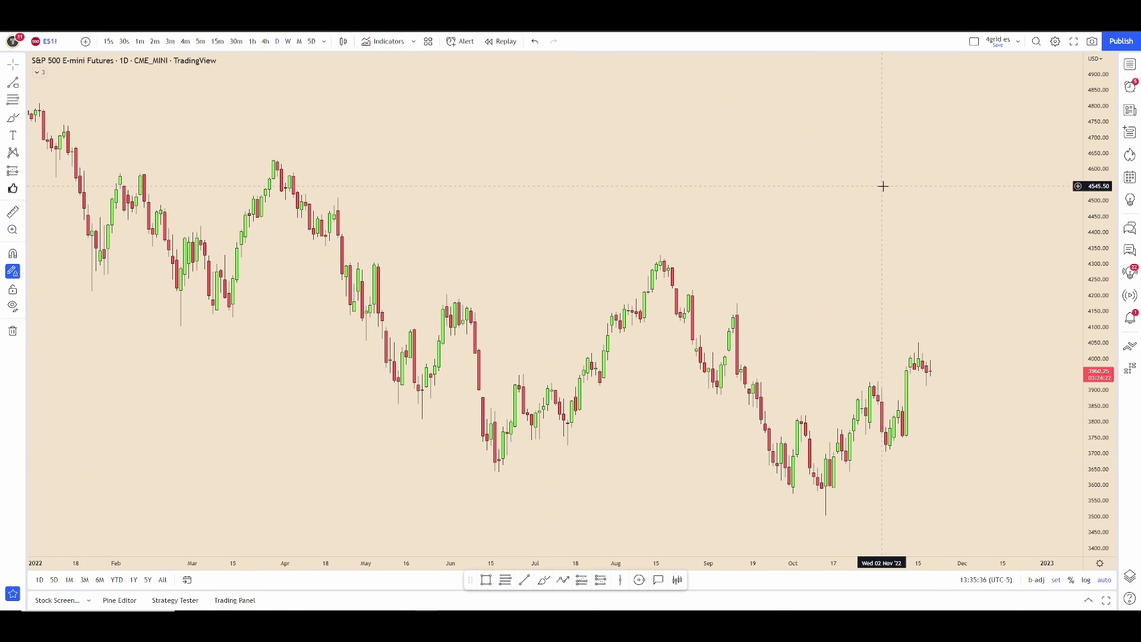
pyautogui.click(975, 46)
pyautogui.click(984, 86)
pyautogui.click(974, 42)
pyautogui.click(984, 125)
pyautogui.click(854, 277)
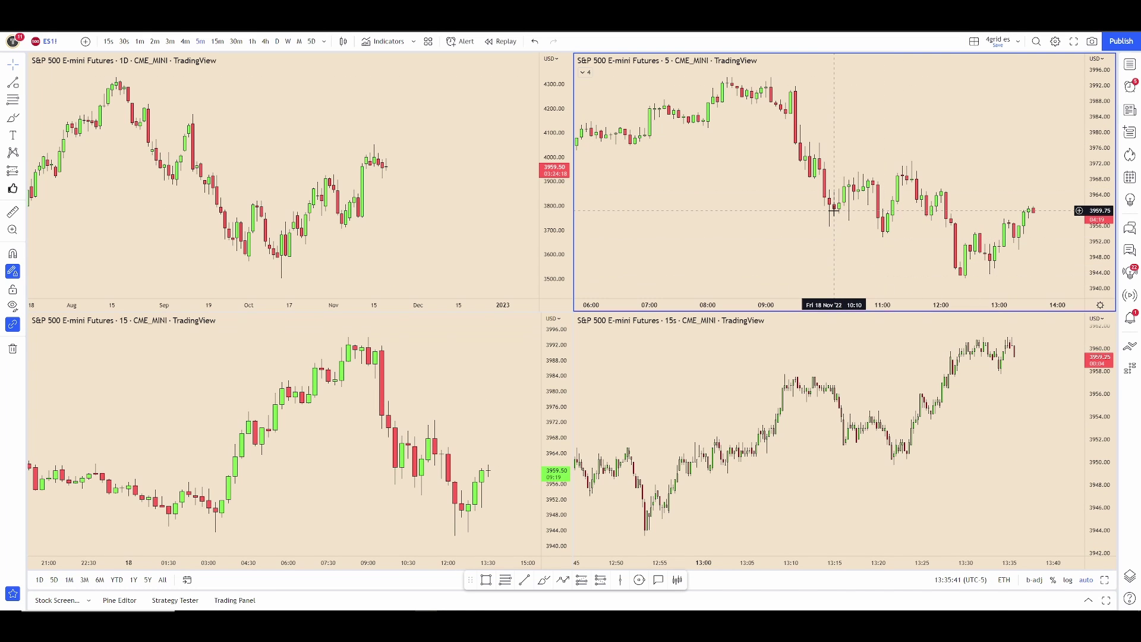
pyautogui.click(1036, 41)
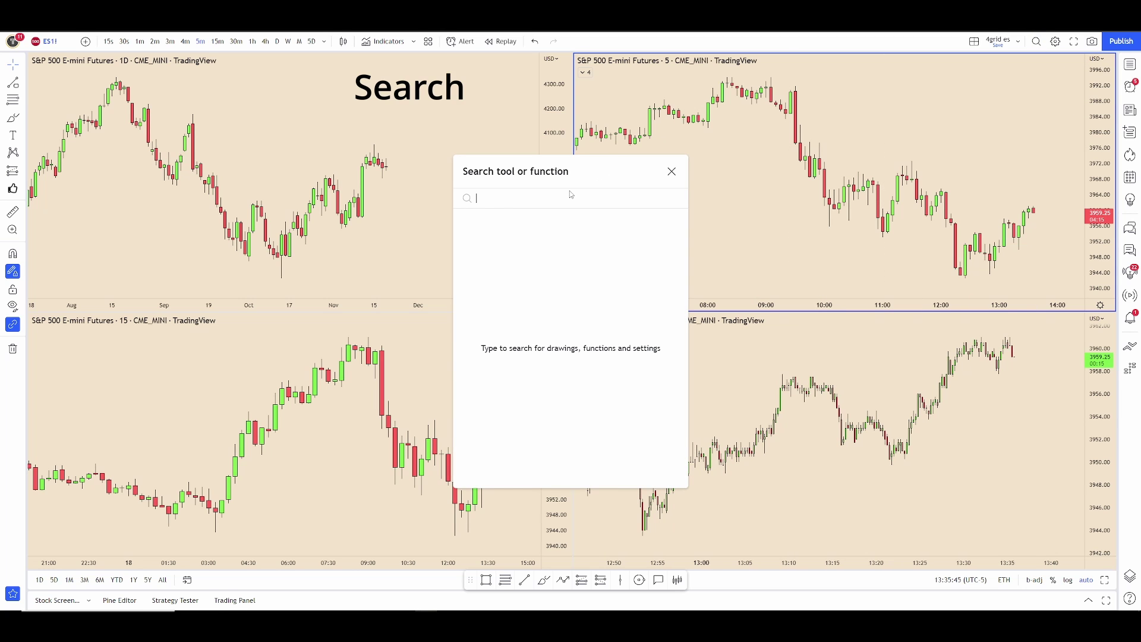
pyautogui.write('lin')
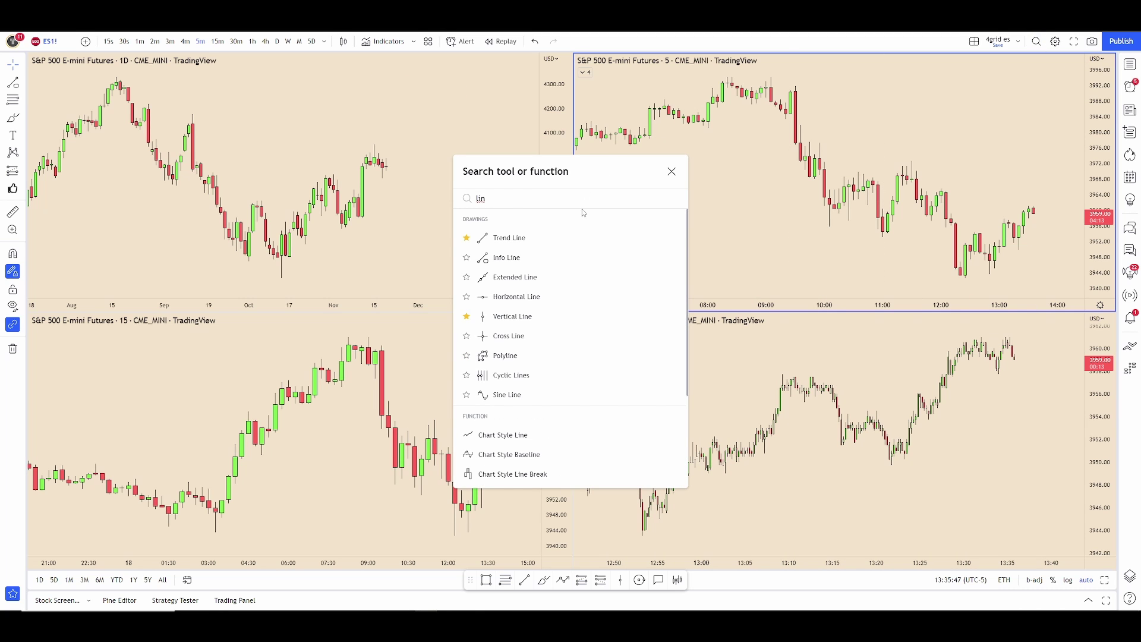
pyautogui.click(672, 171)
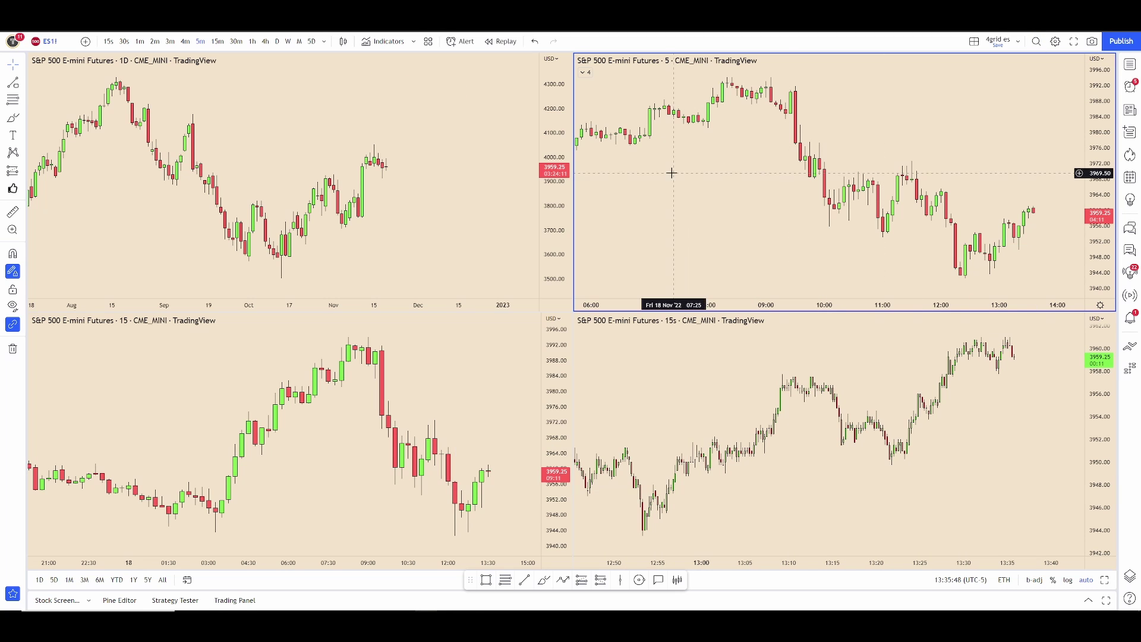
pyautogui.click(1055, 41)
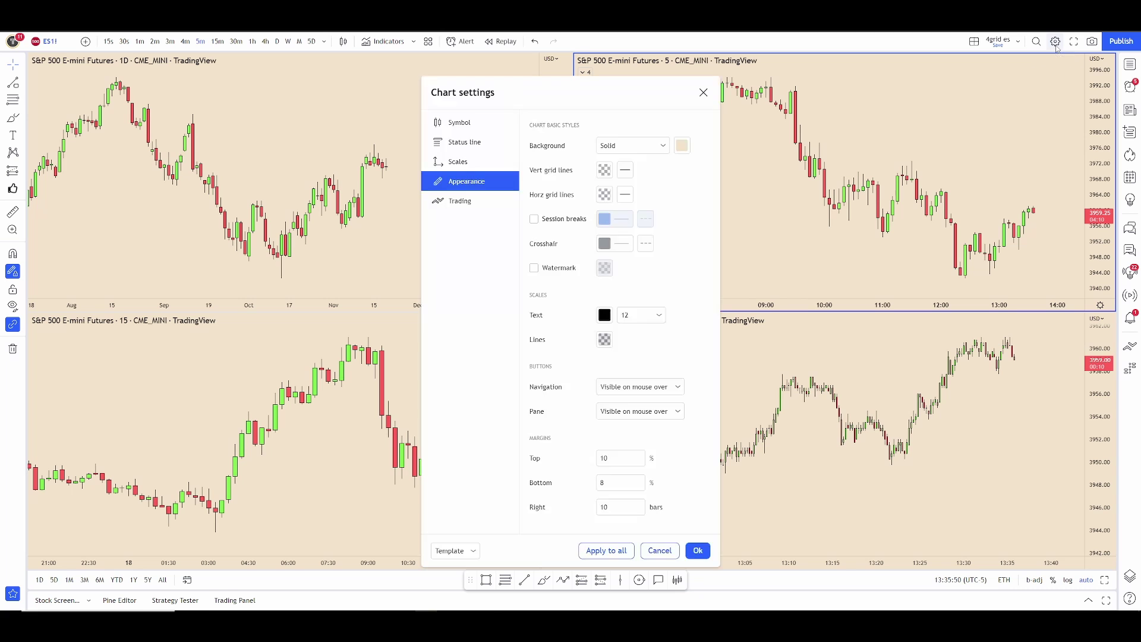
pyautogui.click(472, 124)
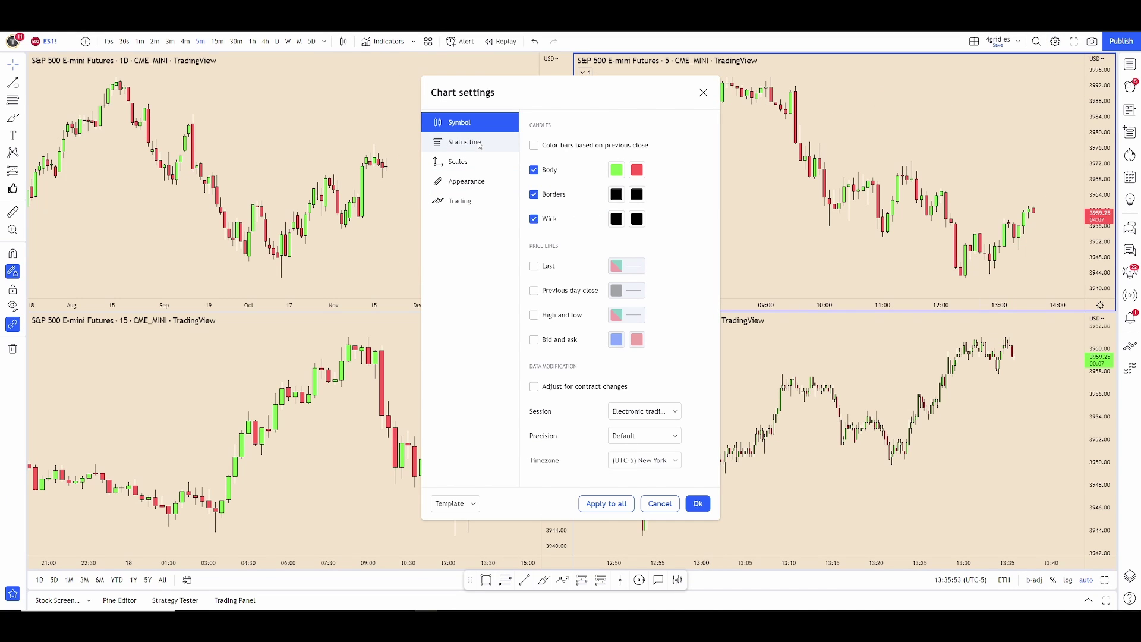
pyautogui.click(479, 143)
pyautogui.click(476, 164)
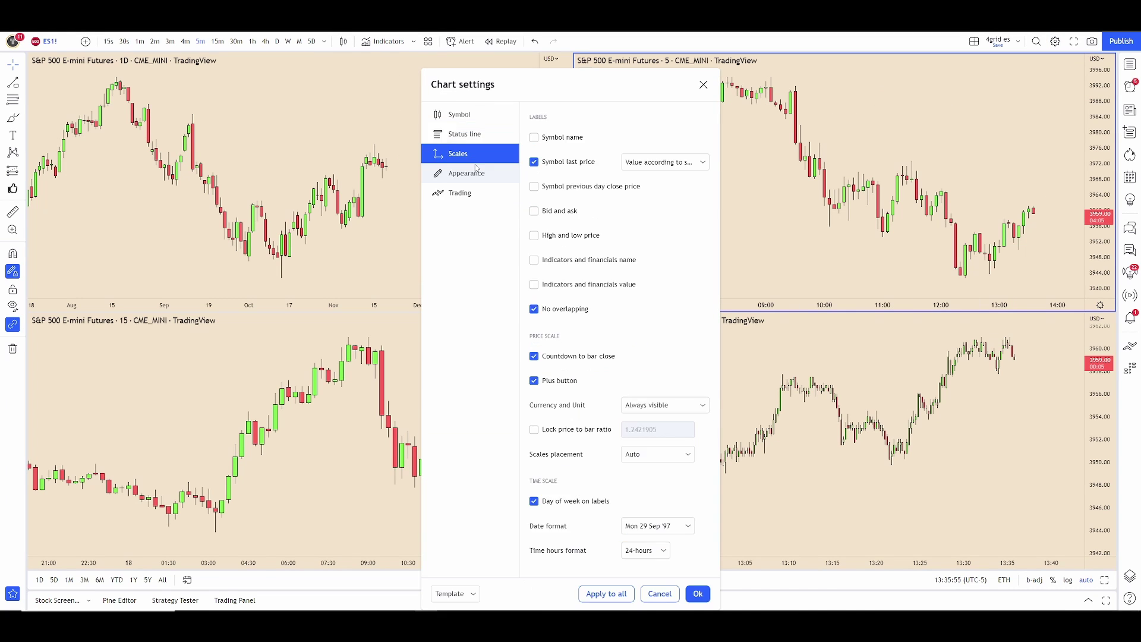
pyautogui.click(472, 177)
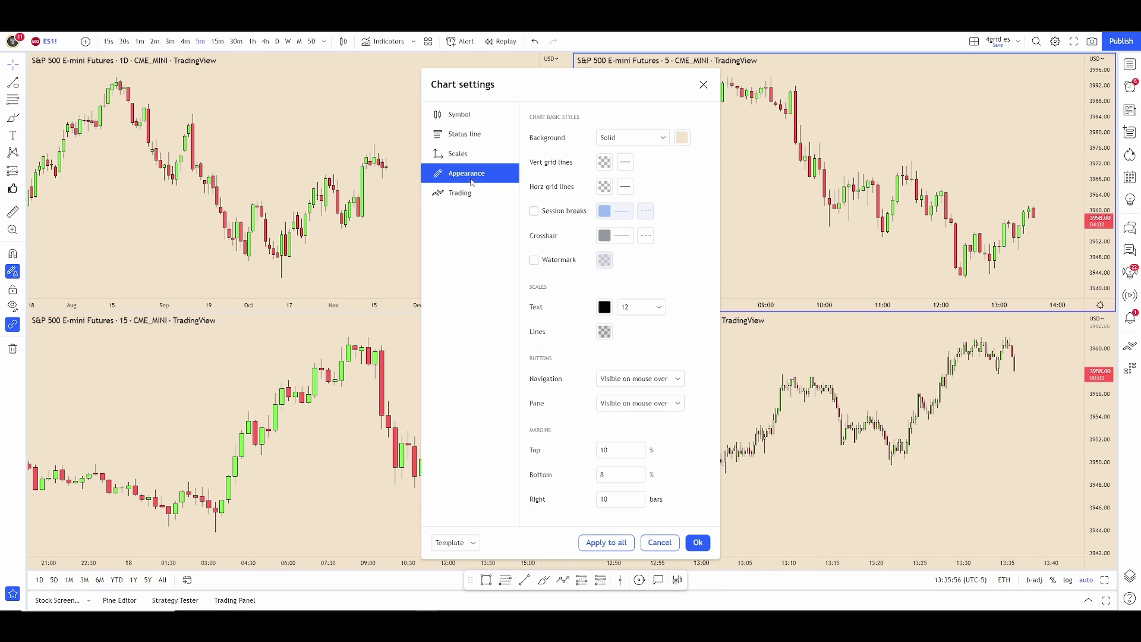
pyautogui.click(705, 86)
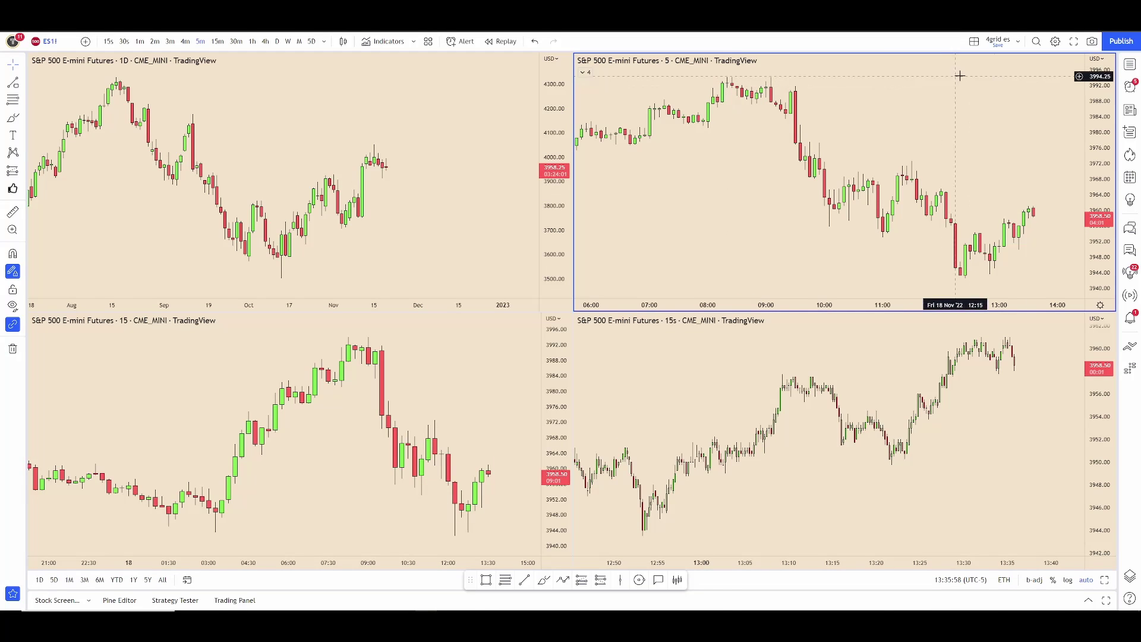
# Toggle fullscreen on and off, and open then dismiss the snapshot menu.
pyautogui.click(1076, 45)
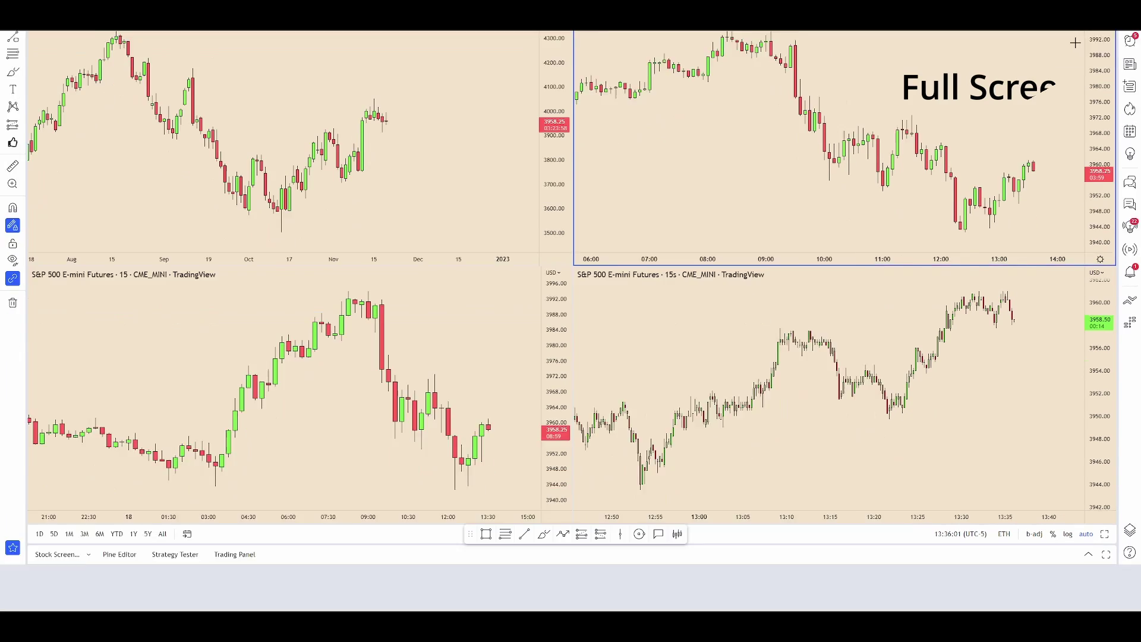
pyautogui.press('Escape')
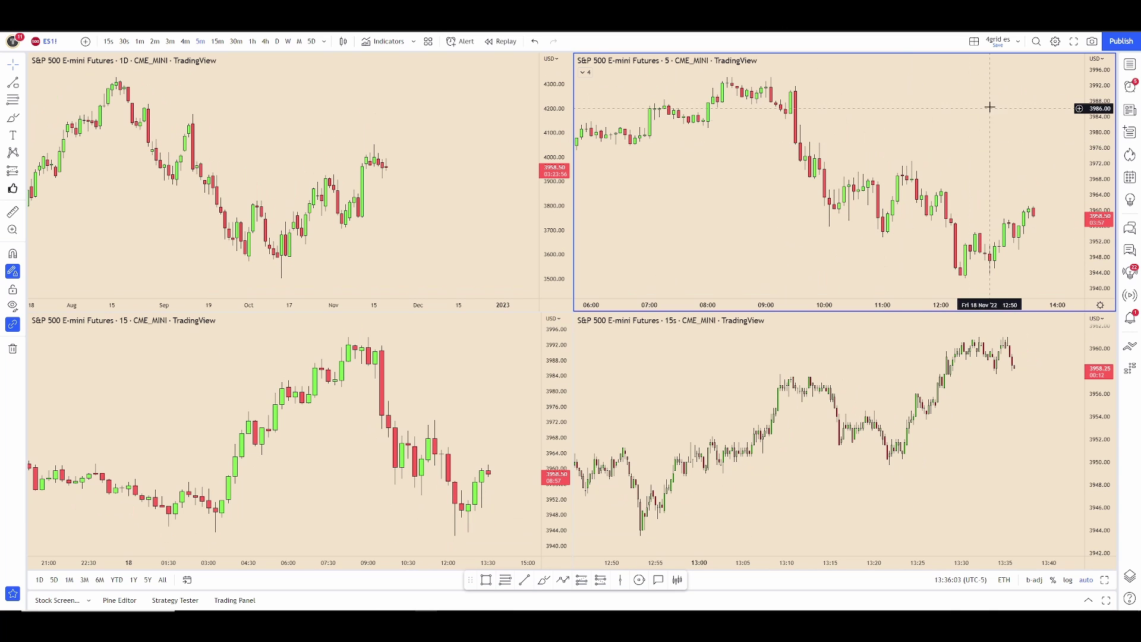
pyautogui.click(1092, 41)
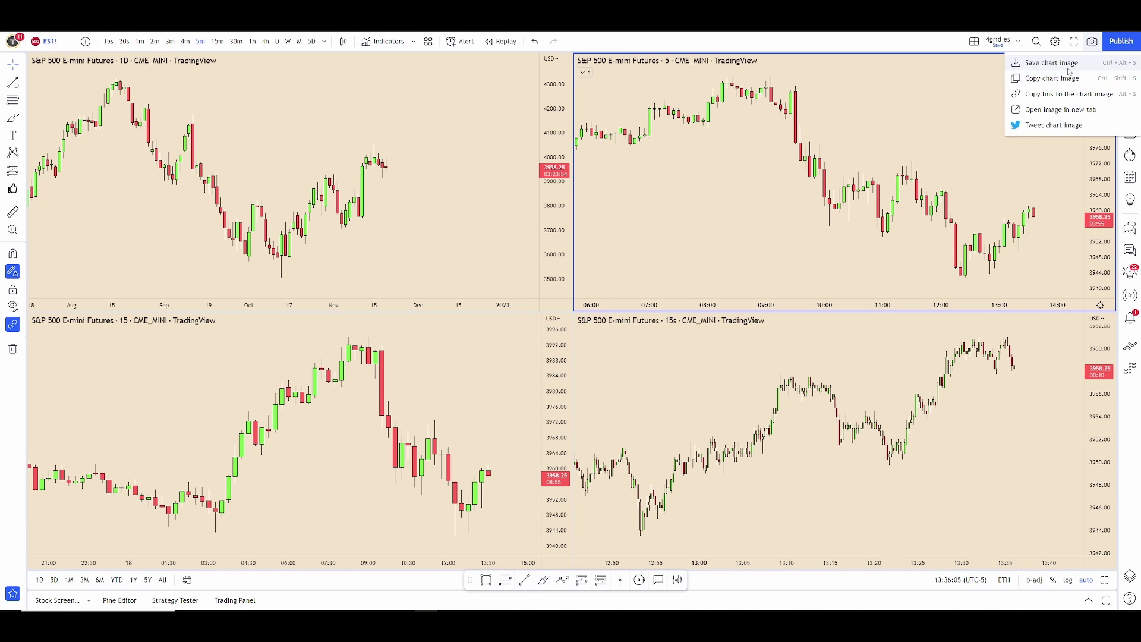
pyautogui.click(895, 136)
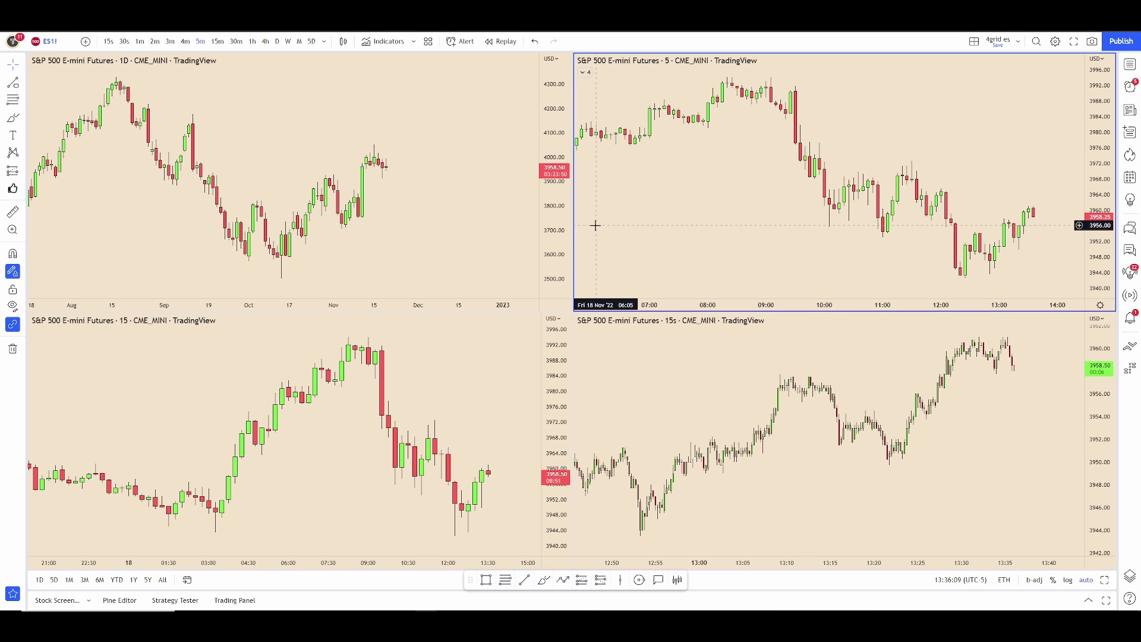
# Copy an image of the daily chart with Ctrl+Shift+S, then activate the 5-minute and 15-minute charts.
pyautogui.click(470, 213)
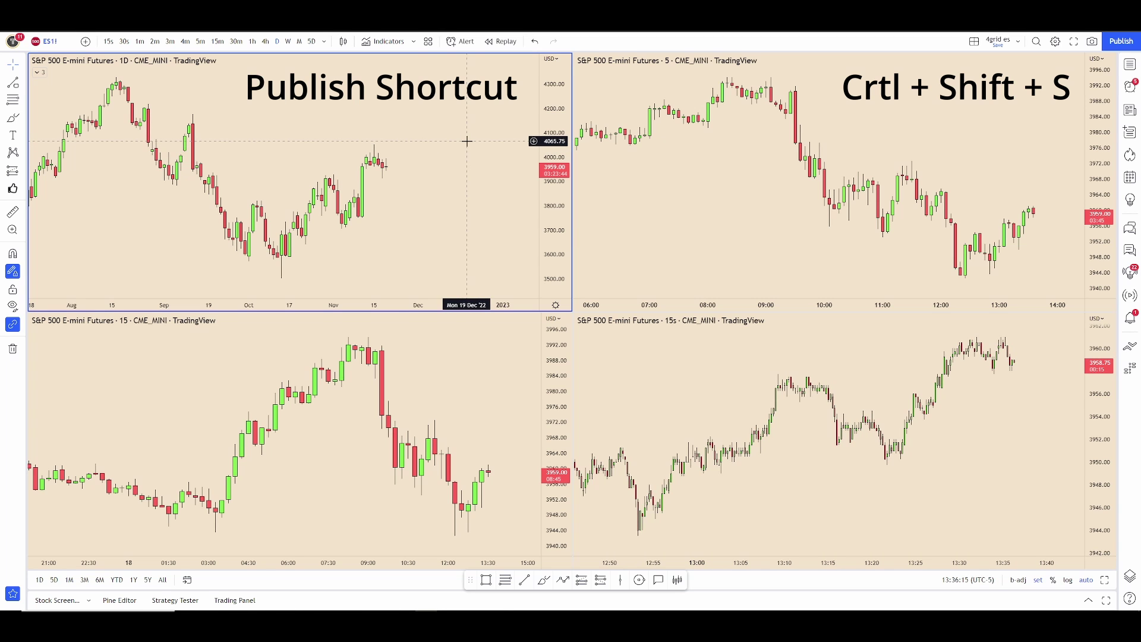
pyautogui.hotkey('ctrl', 'shift', 's')
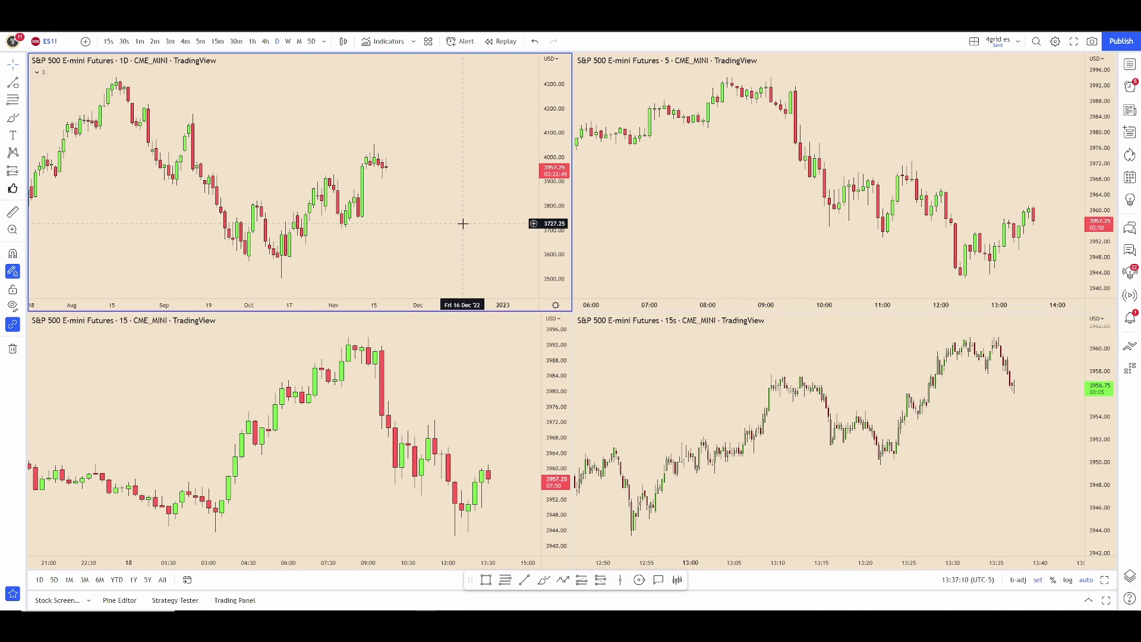
pyautogui.click(675, 173)
pyautogui.click(454, 395)
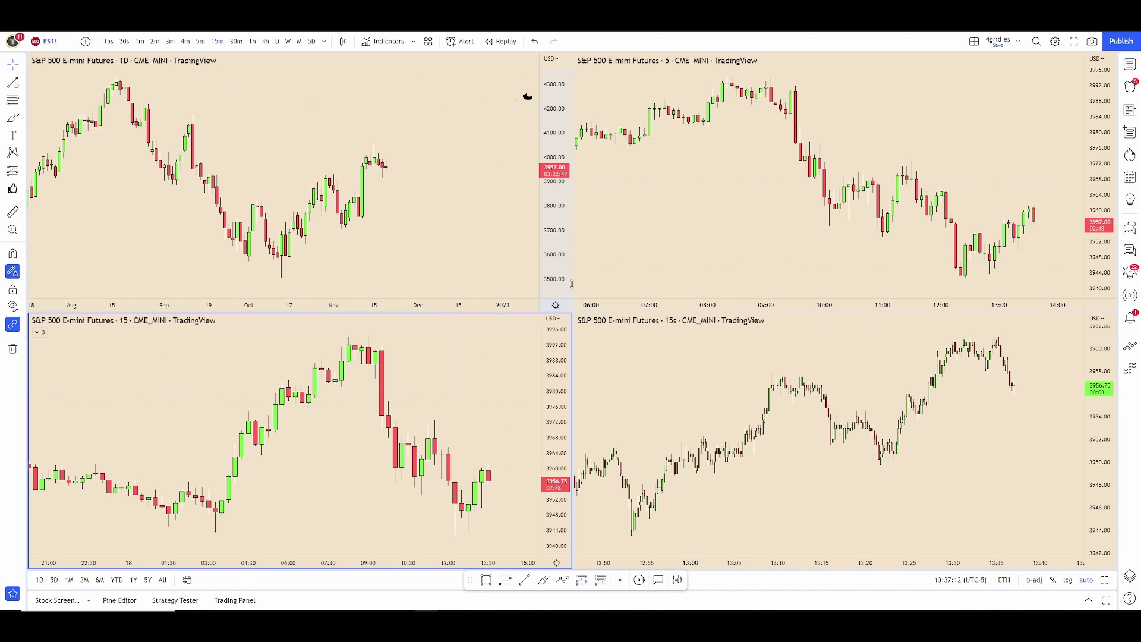
pyautogui.hotkey('shift', 'f')
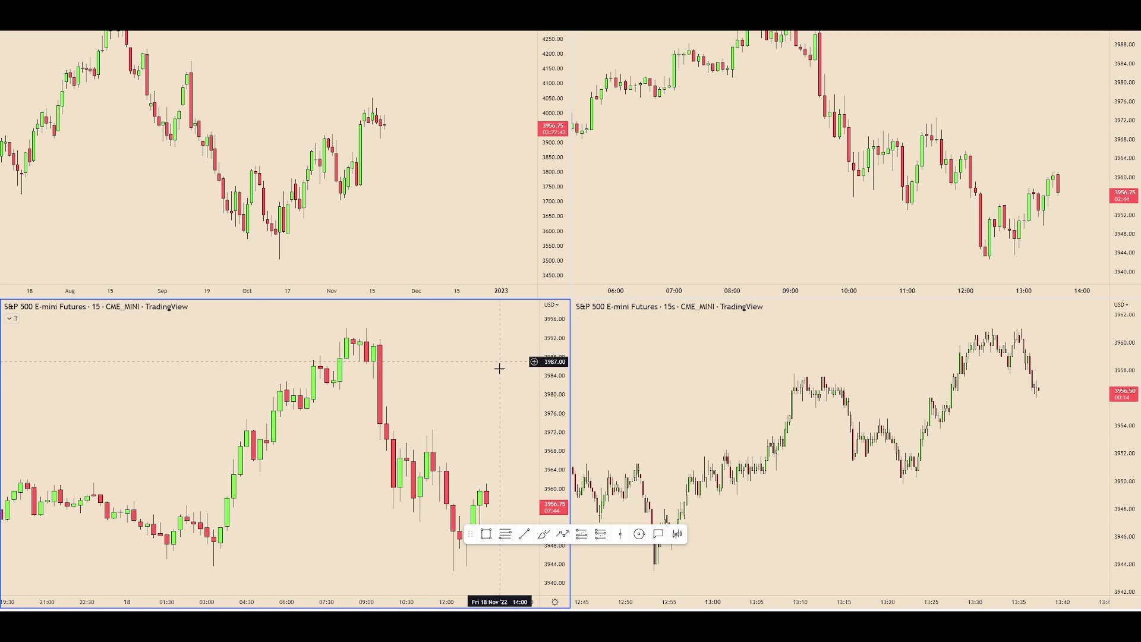
pyautogui.moveTo(470, 534); pyautogui.dragTo(487, 606)
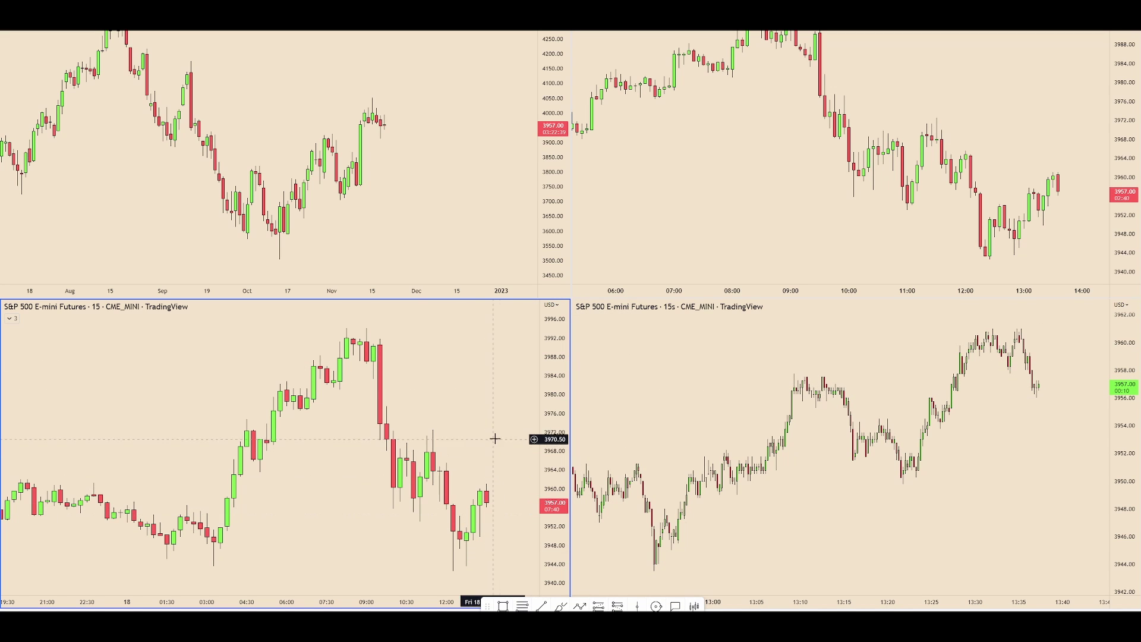
pyautogui.click(662, 171)
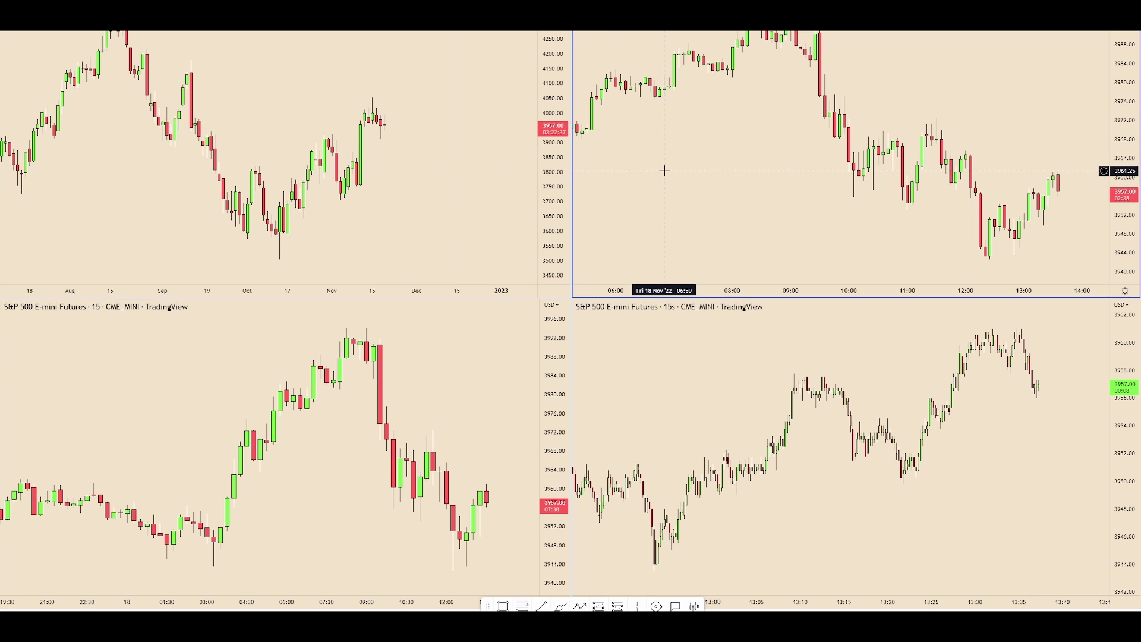
pyautogui.click(458, 178)
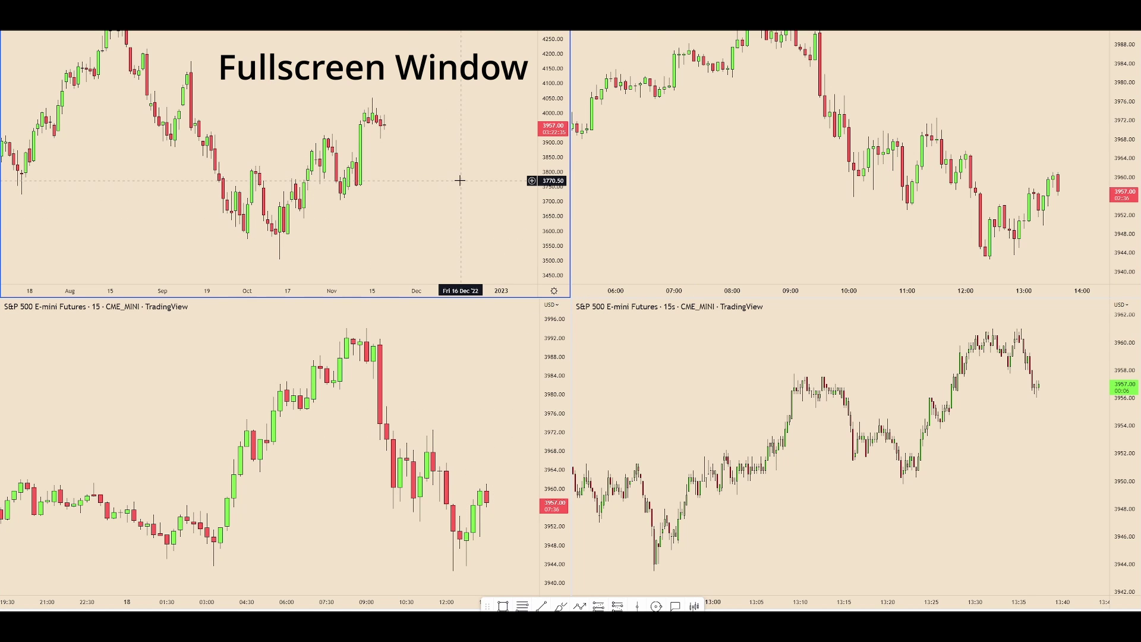
pyautogui.keyDown('alt'); pyautogui.click(449, 156); pyautogui.keyUp('alt')
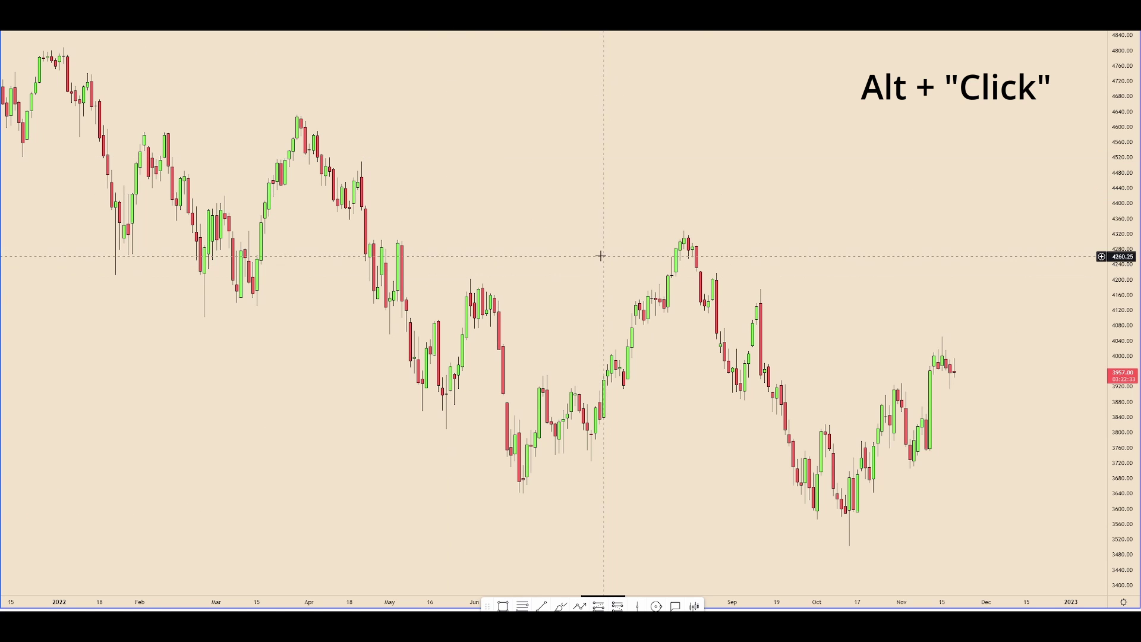
pyautogui.keyDown('alt'); pyautogui.click(430, 191); pyautogui.keyUp('alt')
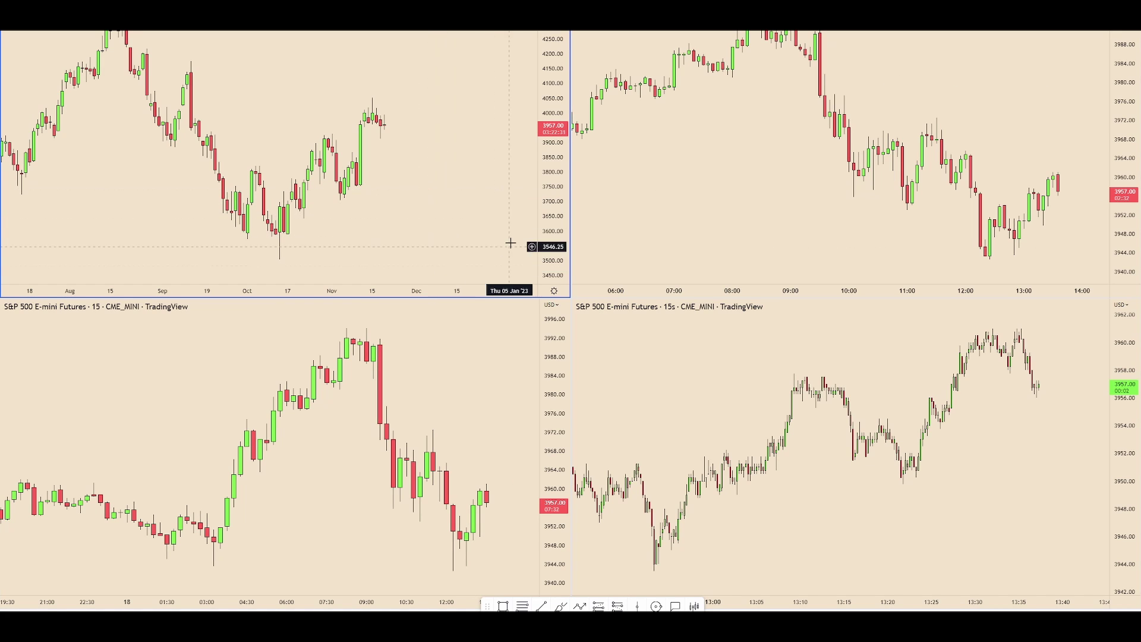
pyautogui.keyDown('alt'); pyautogui.click(469, 186); pyautogui.keyUp('alt')
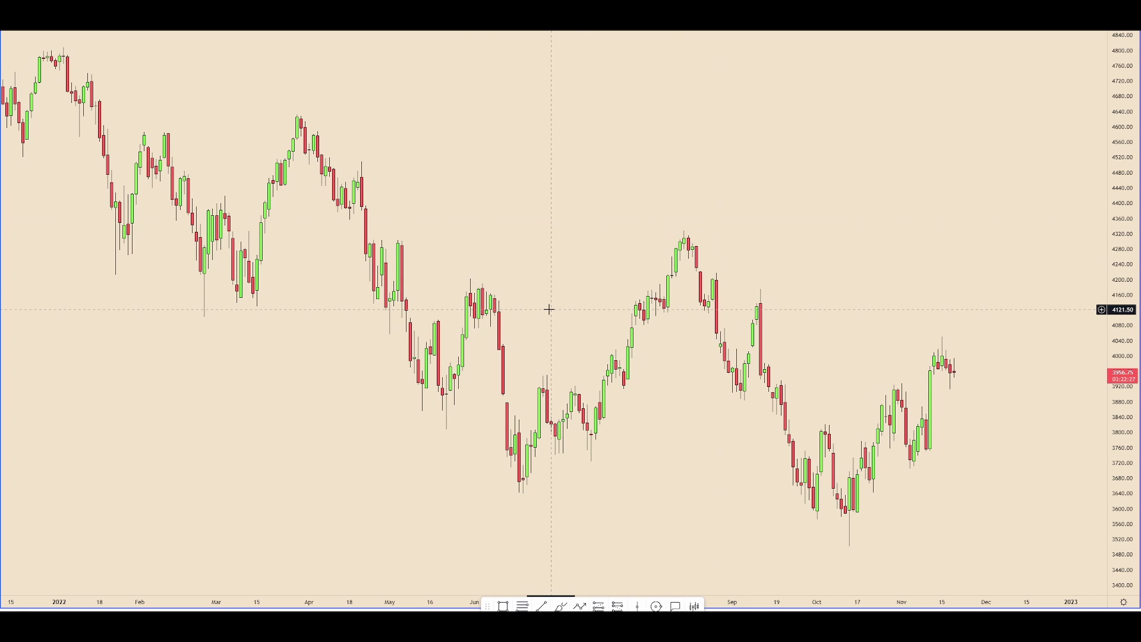
pyautogui.press('Tab')
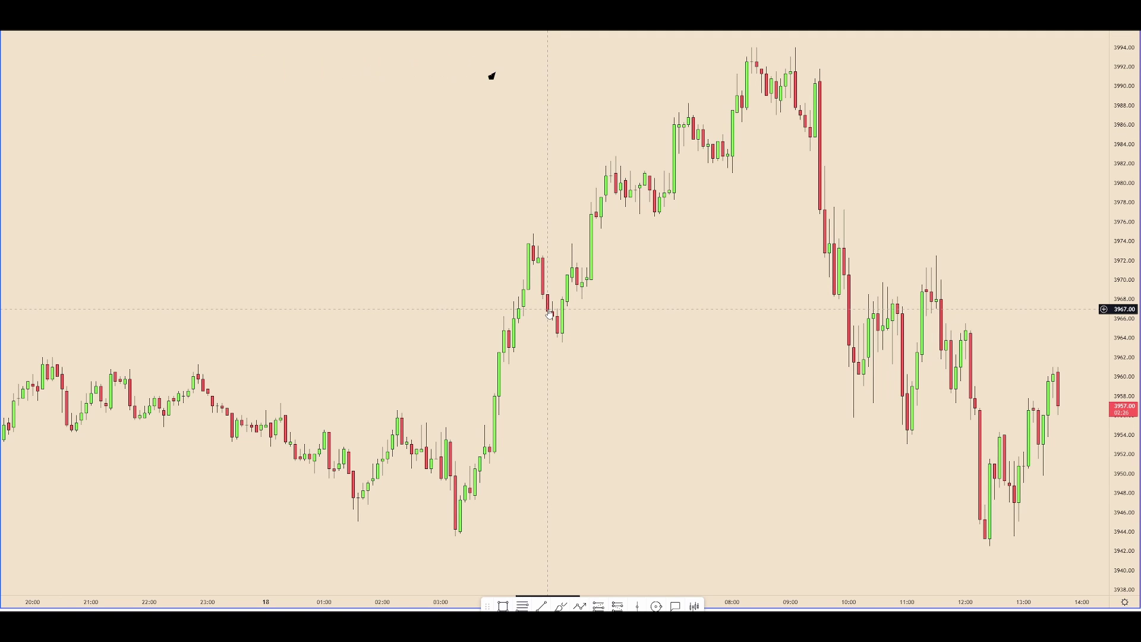
pyautogui.press('Tab')
pyautogui.press('Tab')
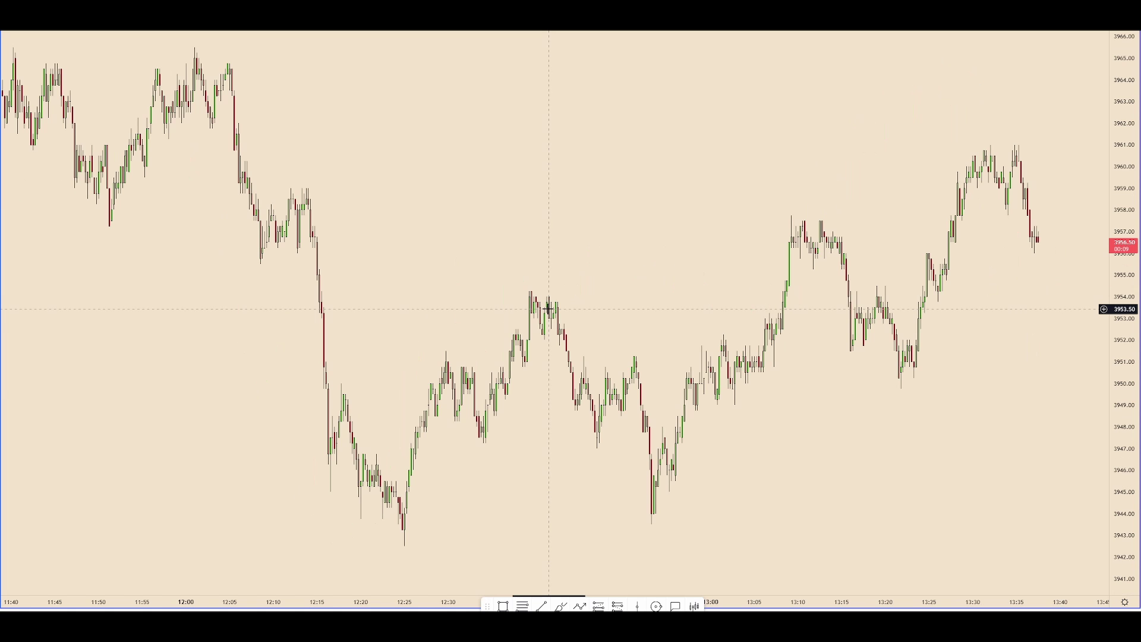
pyautogui.press('Tab')
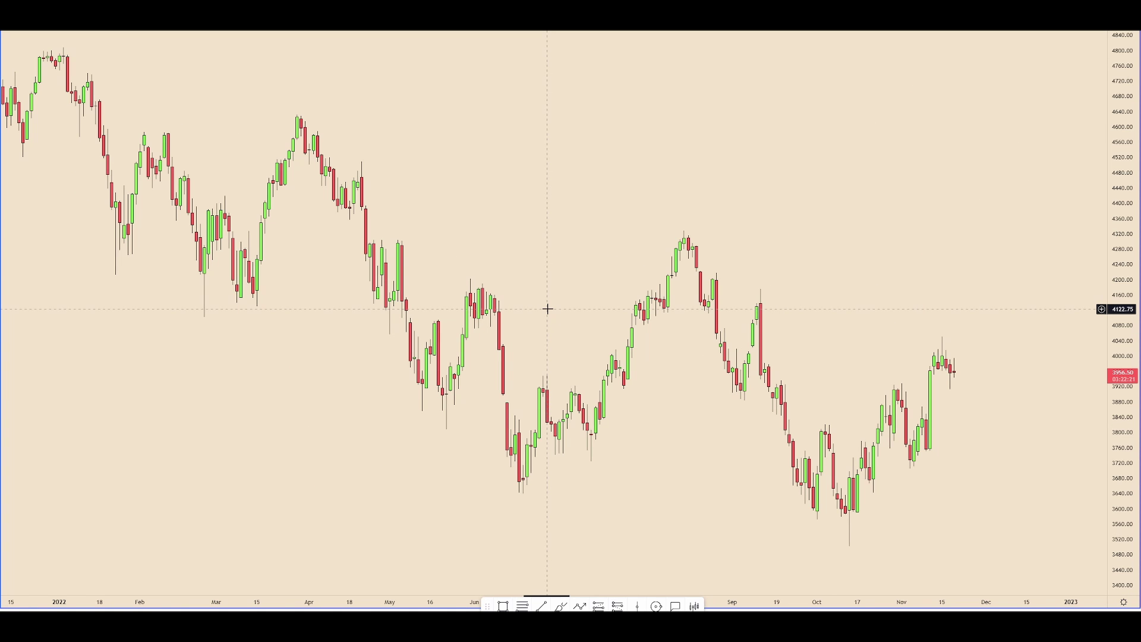
pyautogui.hotkey('alt', 'Return')
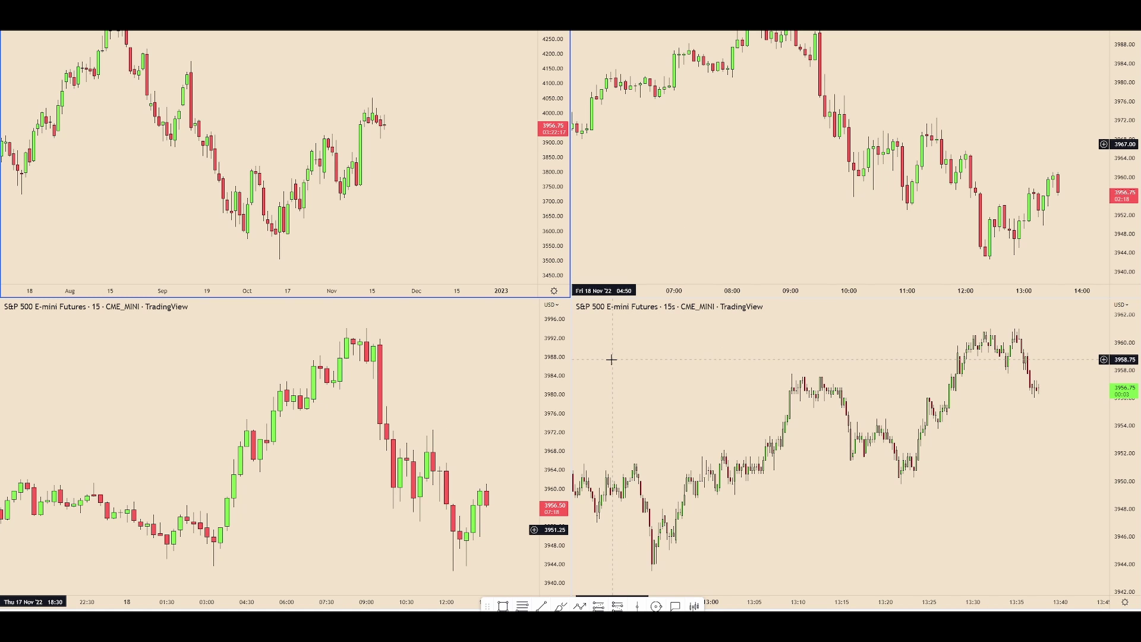
pyautogui.hotkey('shift', 'f')
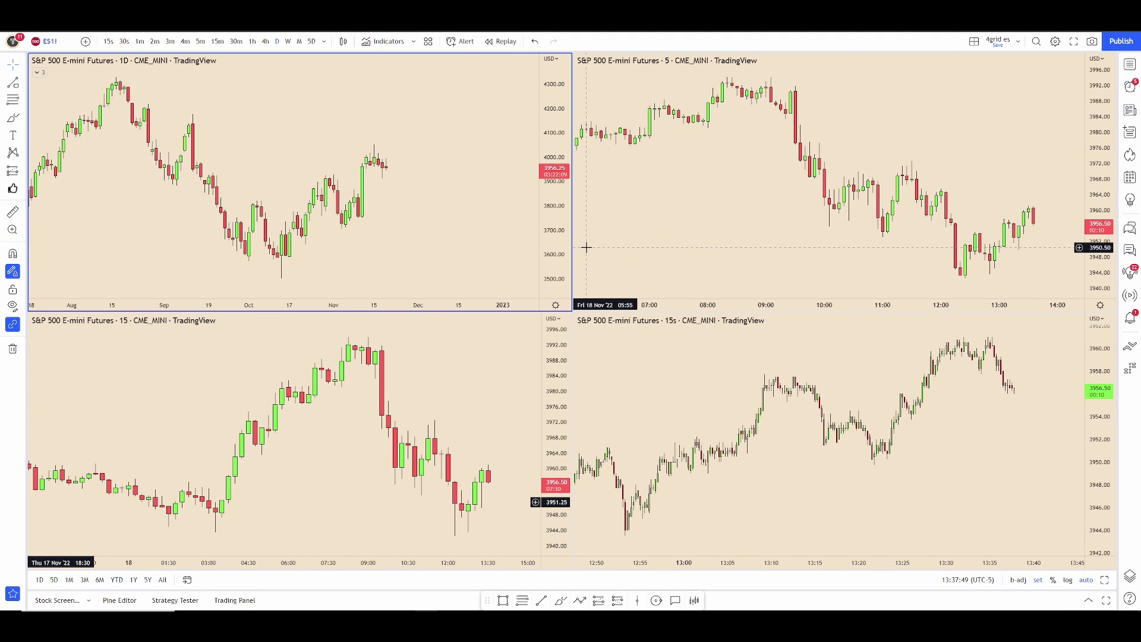
pyautogui.click(1019, 42)
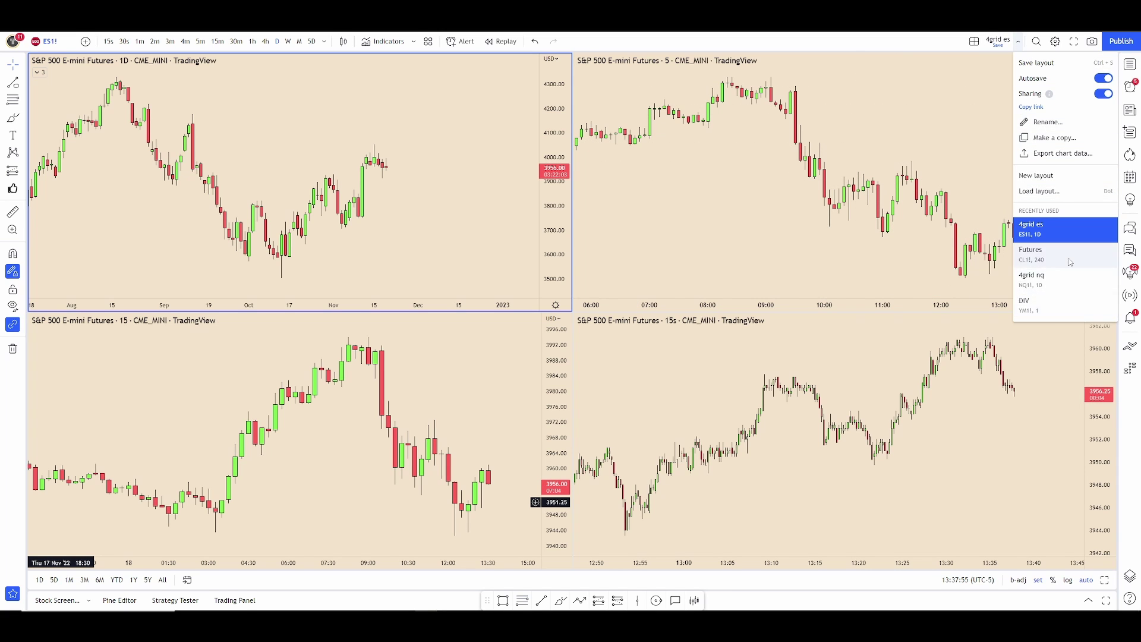
pyautogui.click(713, 183)
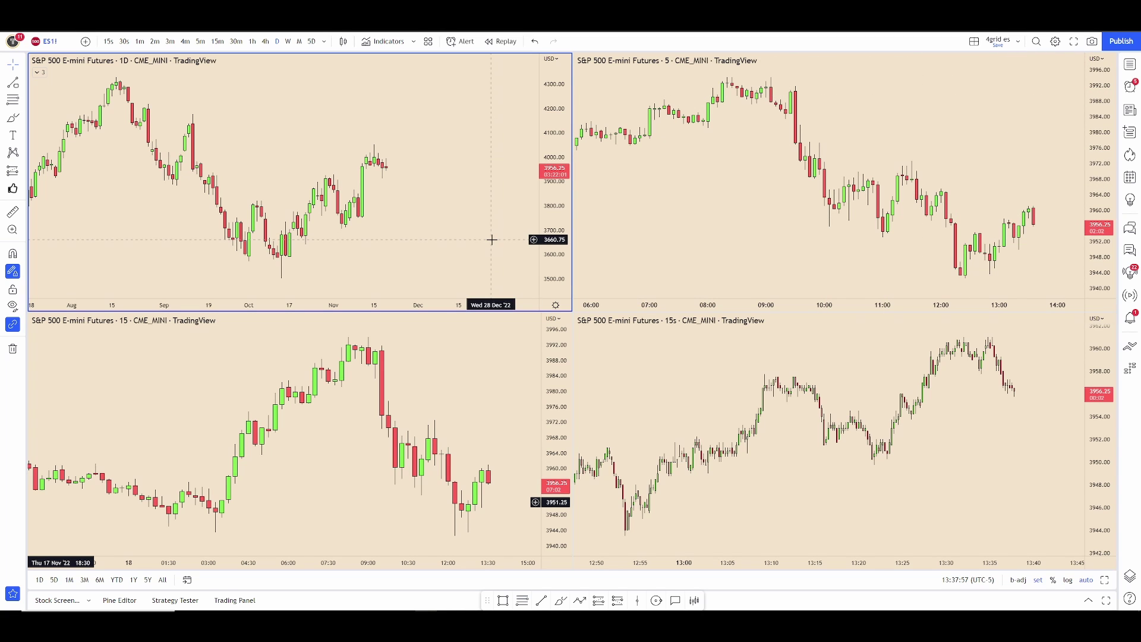
pyautogui.press('.')
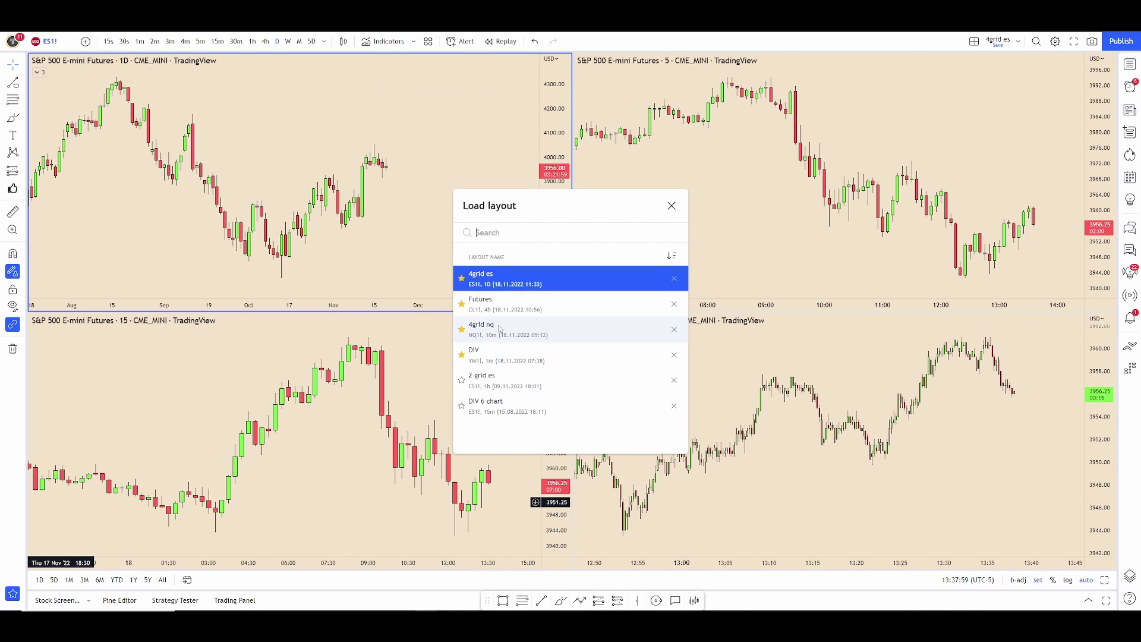
pyautogui.click(672, 206)
# Maximise the daily chart alone in the layout and pan it along the time axis.
pyautogui.hotkey('alt', 'Return')
pyautogui.scroll(3, 607, 331)
pyautogui.moveTo(776, 337); pyautogui.dragTo(731, 334)
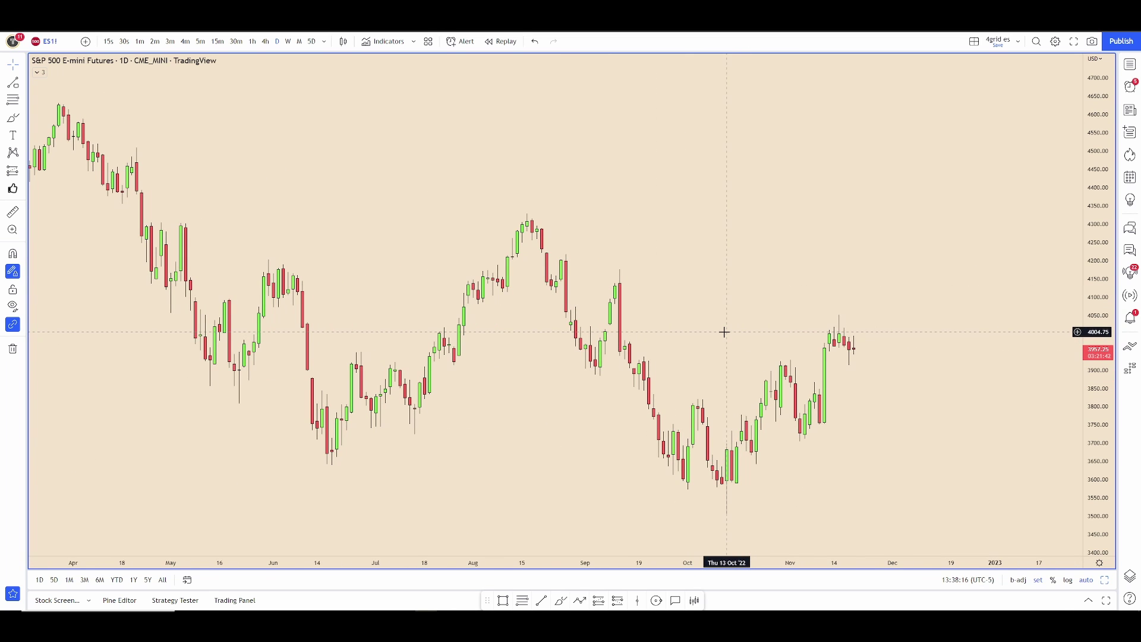
pyautogui.hscroll(10, 724, 331)
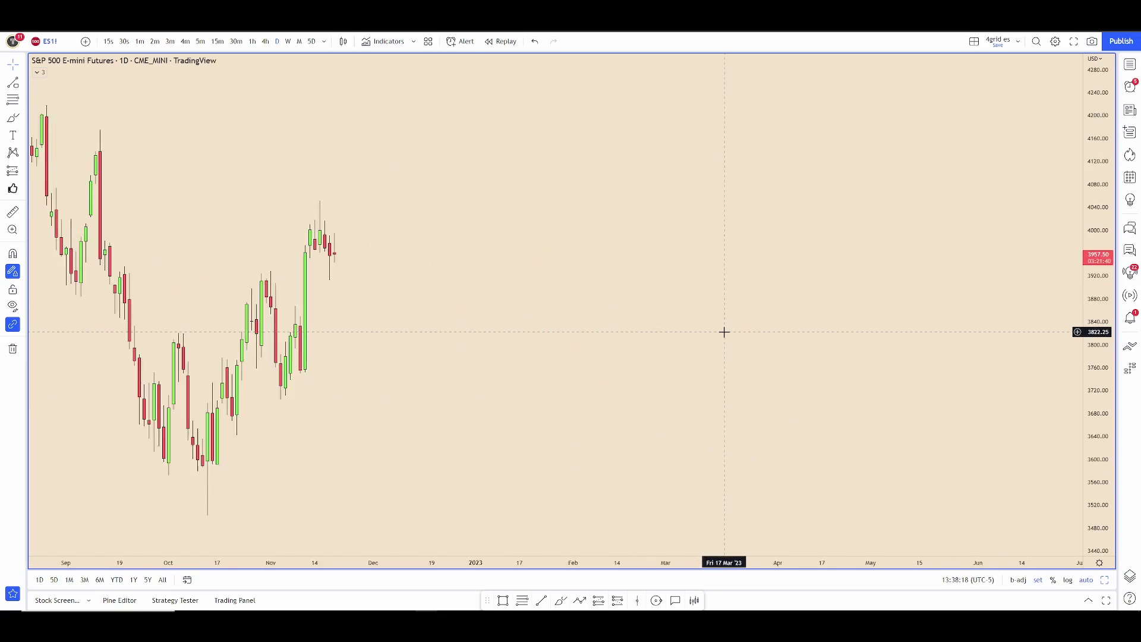
pyautogui.hscroll(-8, 724, 331)
pyautogui.hscroll(-8, 724, 331)
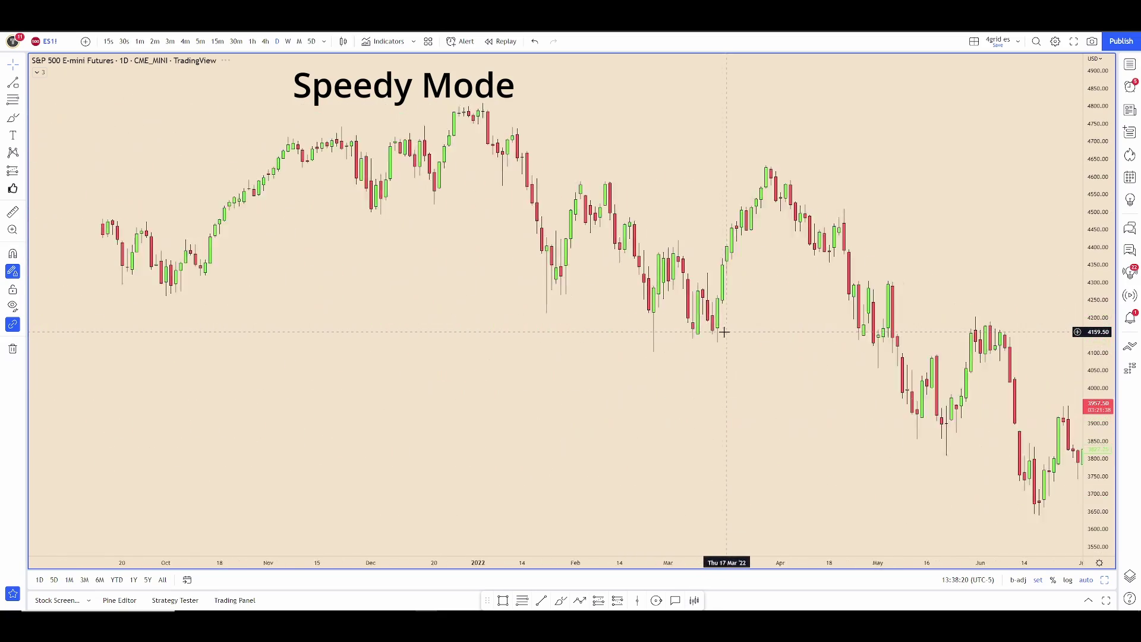
# Step through time with Ctrl+arrows and Alt+Shift+Right, then reset the view with Alt+R.
pyautogui.hotkey('ctrl', 'Right')
pyautogui.hotkey('ctrl', 'Left')
pyautogui.hotkey('ctrl', 'Left')
pyautogui.hotkey('ctrl', 'Left')
pyautogui.hotkey('ctrl', 'Left')
pyautogui.hotkey('ctrl', 'Left')
pyautogui.hotkey('ctrl', 'Left')
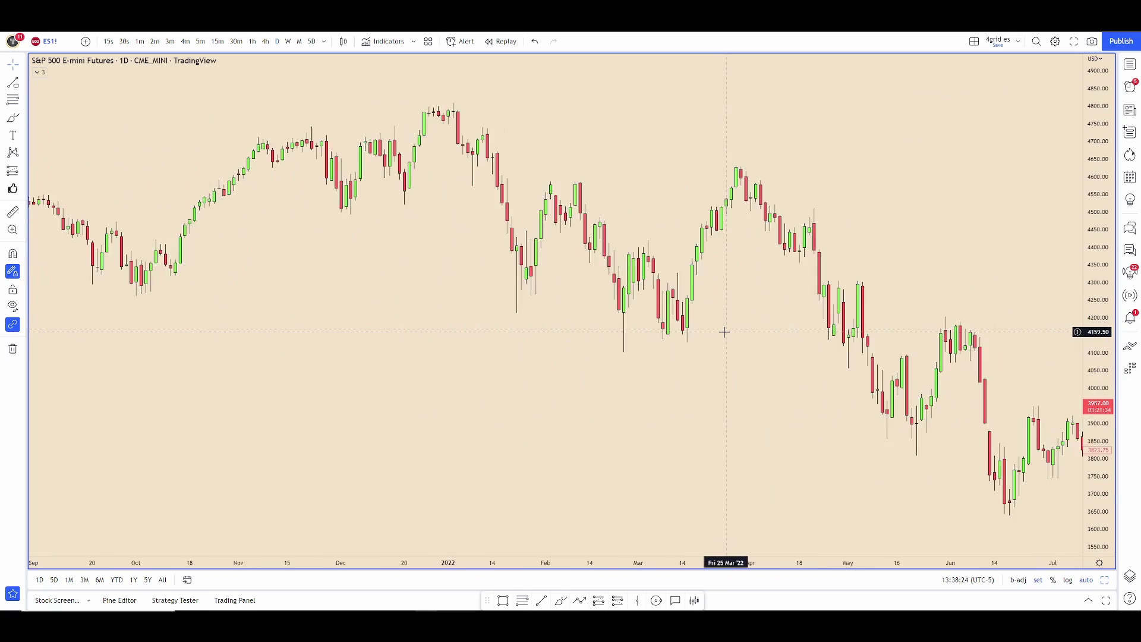
pyautogui.hotkey('ctrl', 'Left')
pyautogui.hotkey('ctrl', 'Left')
pyautogui.hotkey('ctrl', 'Left')
pyautogui.hotkey('ctrl', 'Left')
pyautogui.hotkey('ctrl', 'Left')
pyautogui.hotkey('ctrl', 'Left')
pyautogui.hotkey('ctrl', 'Left')
pyautogui.hotkey('ctrl', 'Left')
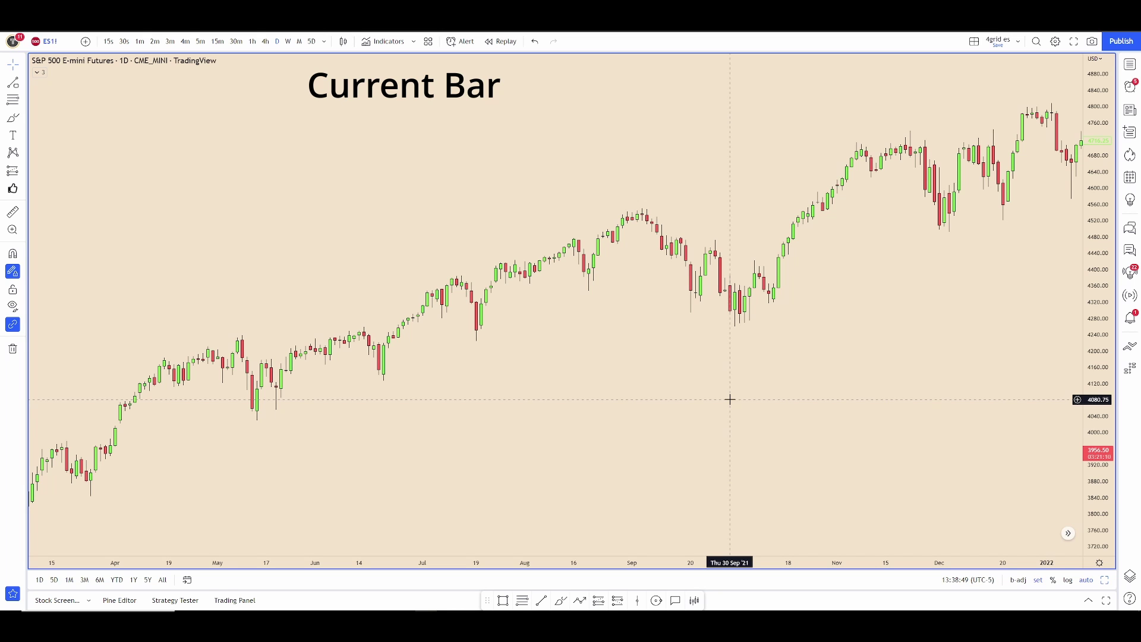
pyautogui.hotkey('alt', 'shift', 'Right')
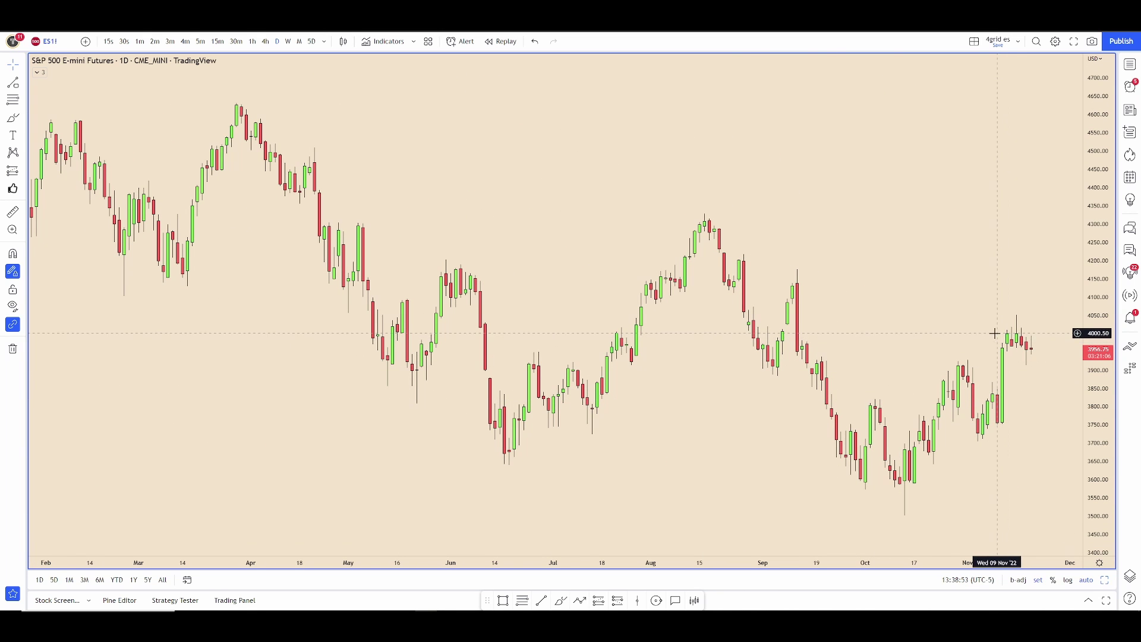
pyautogui.press('Left')
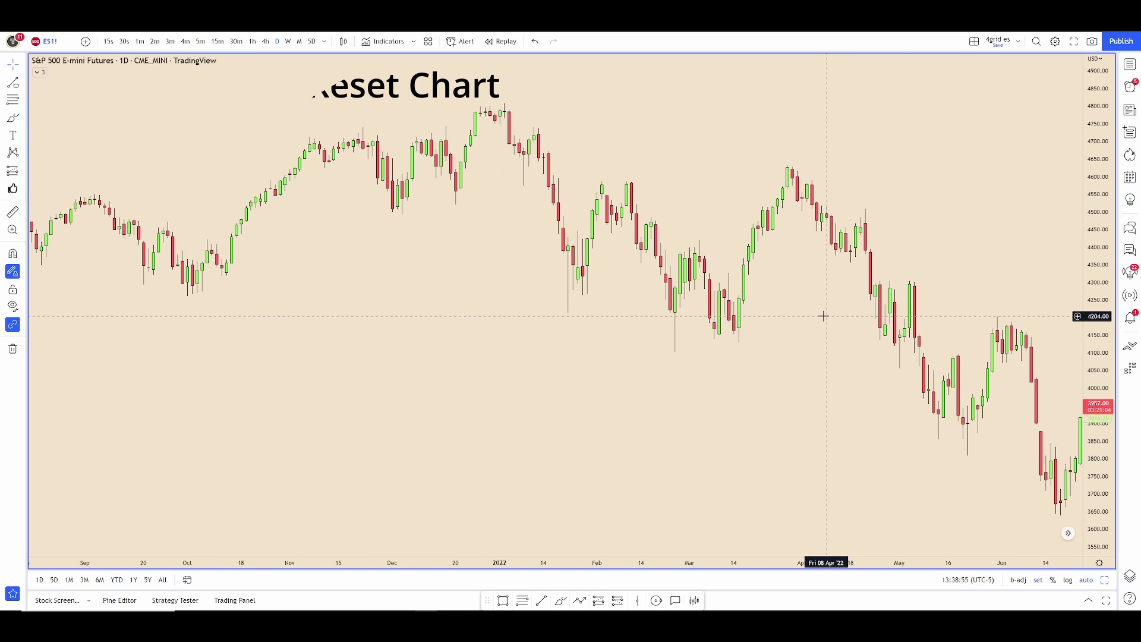
pyautogui.hotkey('alt', 'r')
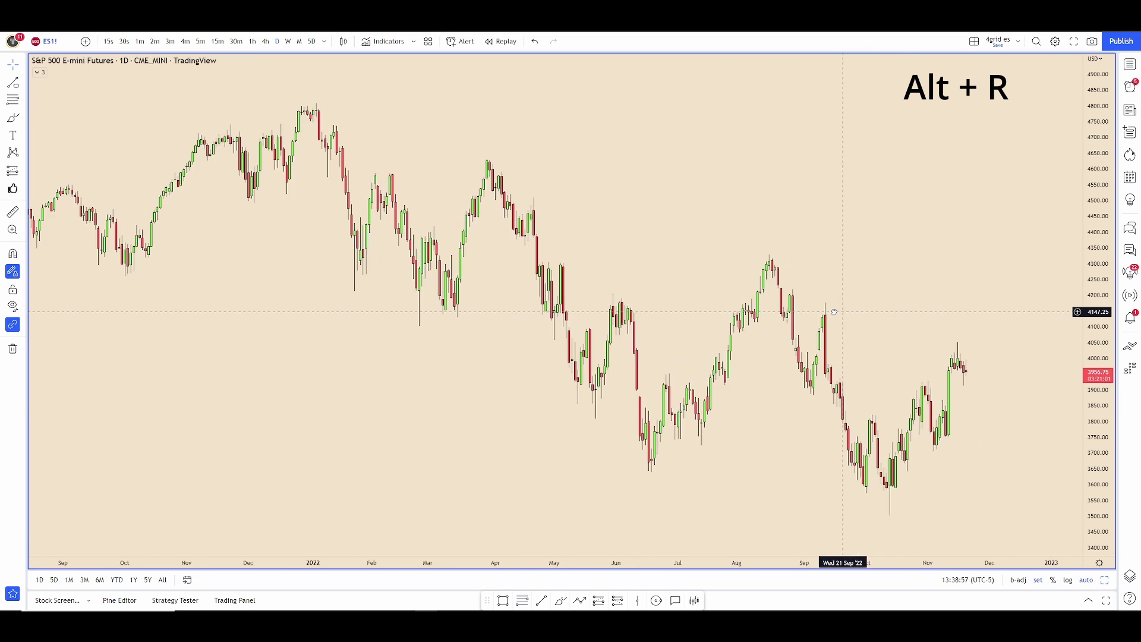
# Zoom in on the daily candles from July to November 2022.
pyautogui.scroll(2, 834, 312)
pyautogui.scroll(2, 761, 381)
pyautogui.scroll(2, 758, 390)
pyautogui.scroll(2, 757, 390)
pyautogui.scroll(-3, 758, 393)
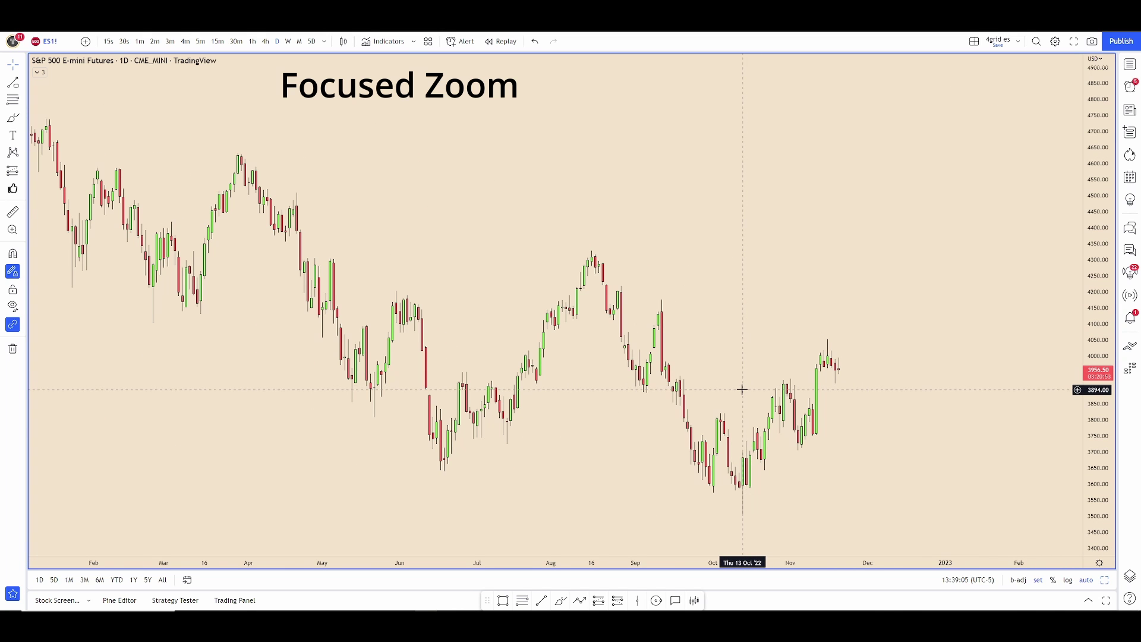
pyautogui.scroll(1, 739, 392)
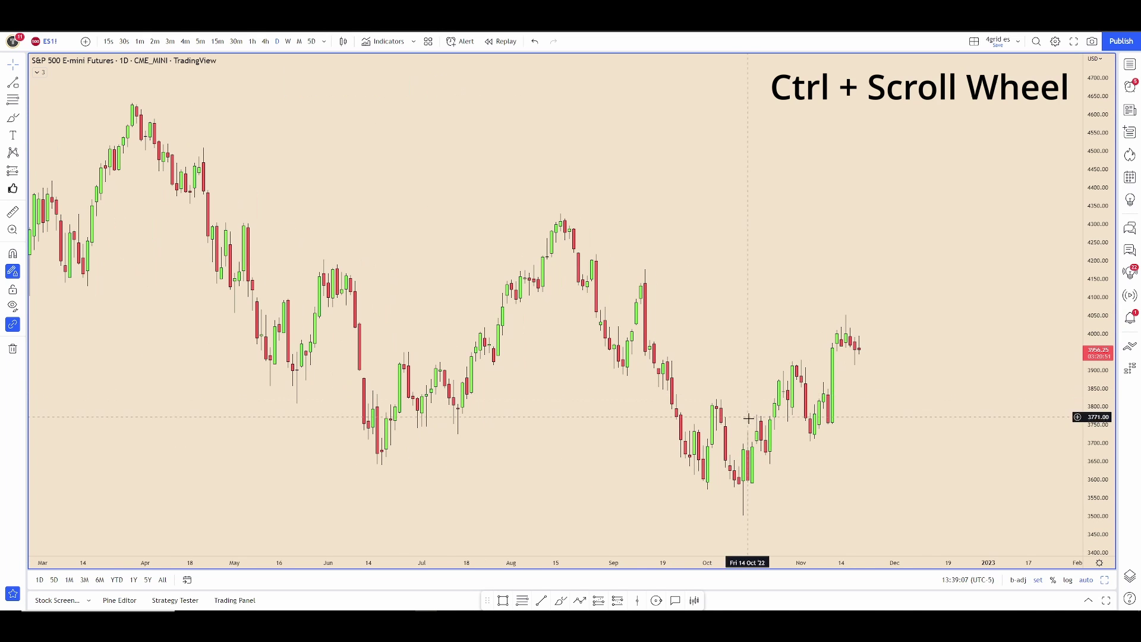
pyautogui.scroll(3, 773, 428)
pyautogui.scroll(2, 790, 416)
pyautogui.scroll(-3, 743, 416)
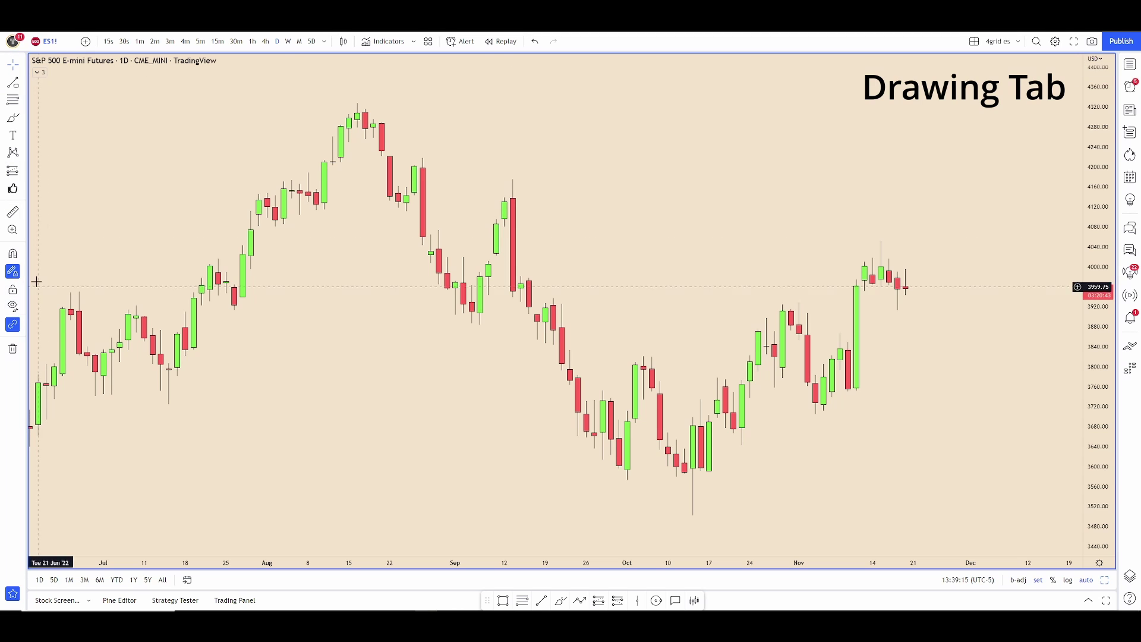
# Browse the Cursors and Trend Line Tools flyouts, then nudge the favourites toolbar slightly up.
pyautogui.click(23, 65)
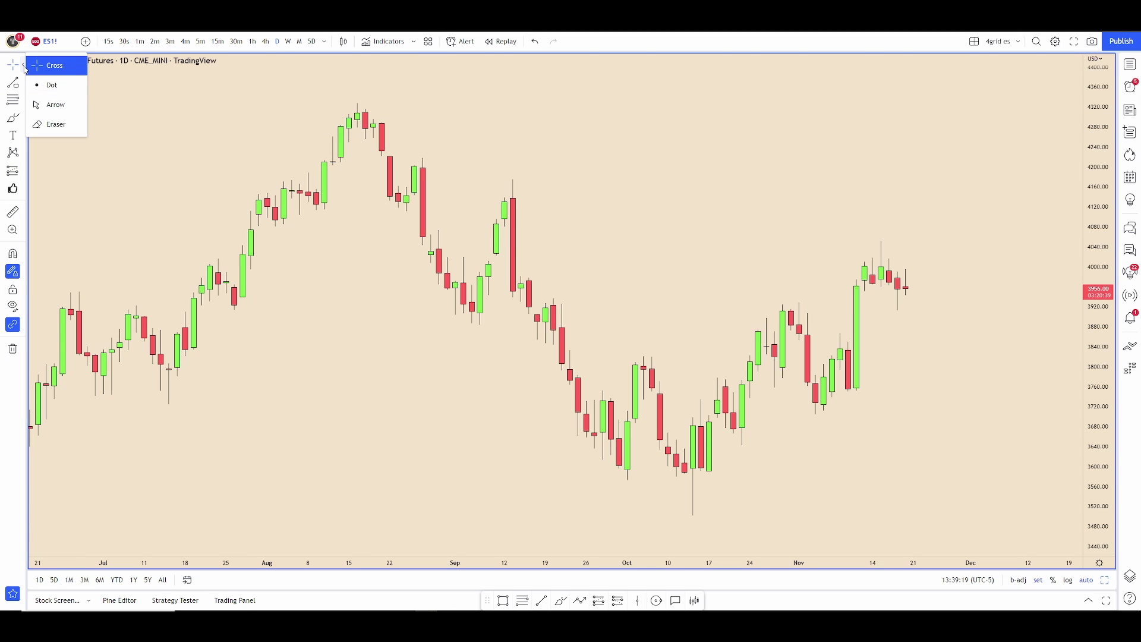
pyautogui.click(24, 67)
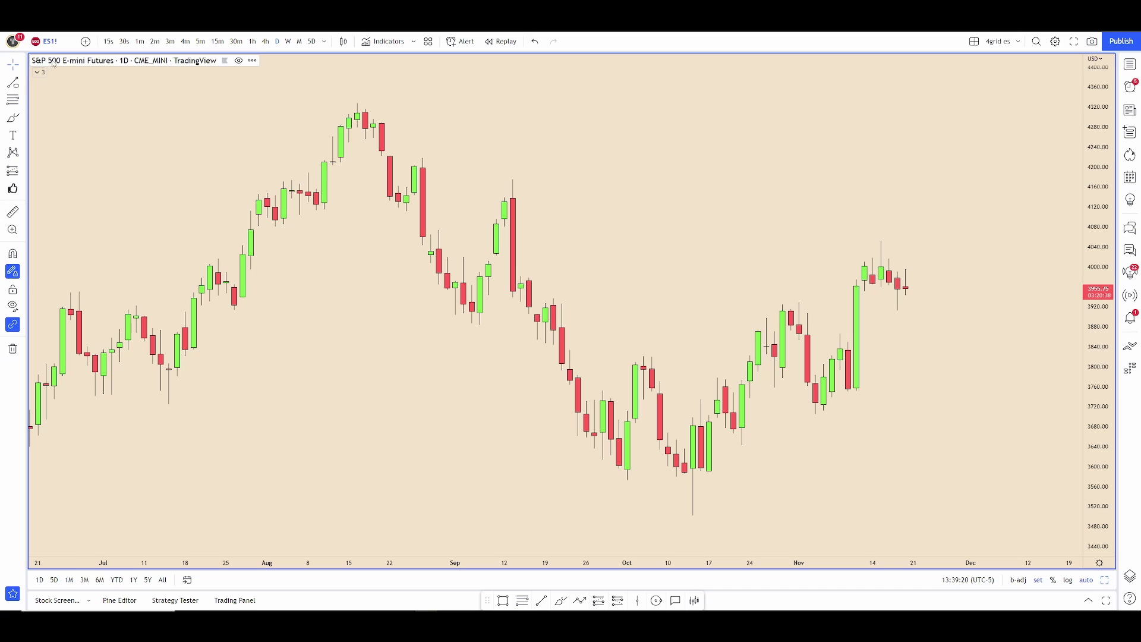
pyautogui.click(24, 85)
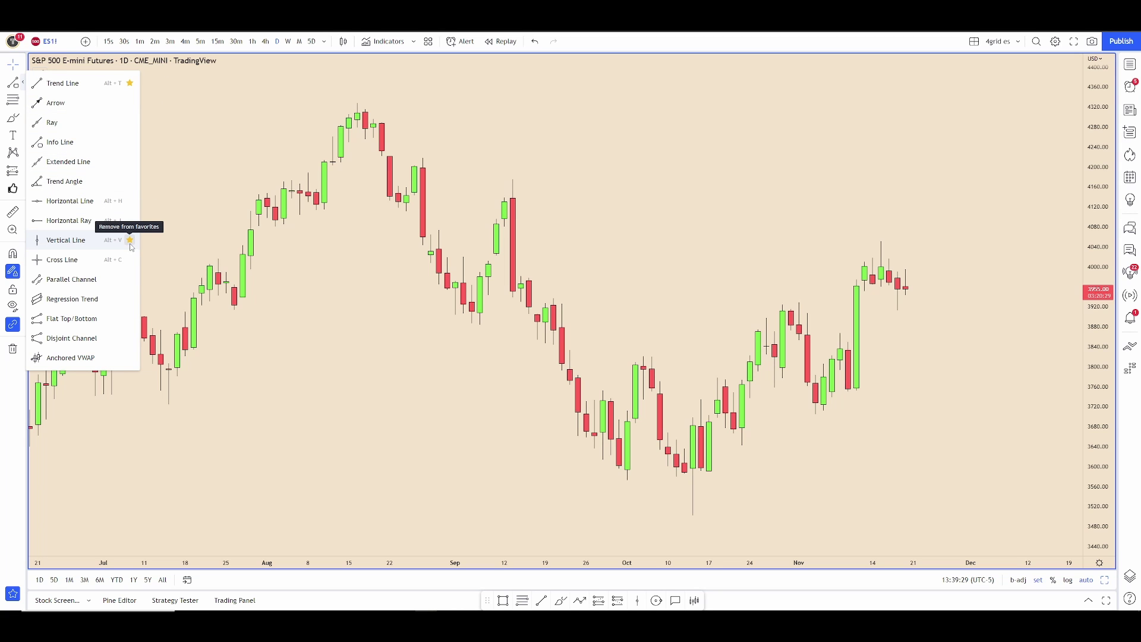
pyautogui.click(163, 110)
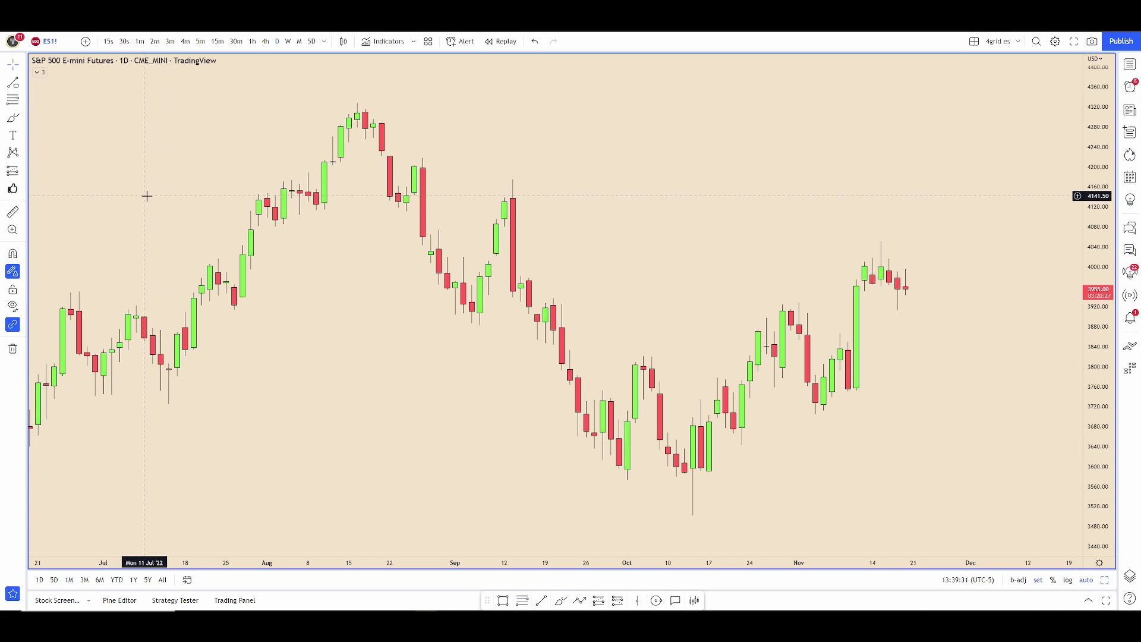
pyautogui.moveTo(487, 601)
pyautogui.mouseDown()
pyautogui.moveTo(484, 503)
pyautogui.moveTo(472, 593)
pyautogui.mouseUp()
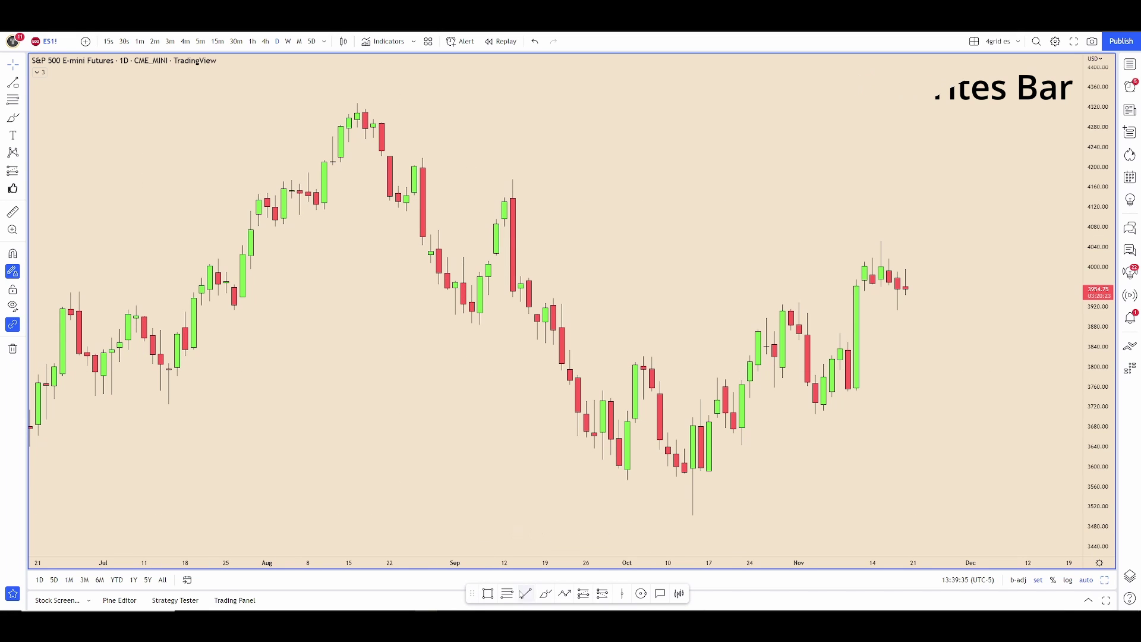
# Hide and restore the favourites bar, then browse the line, Fib/Gann and brush/shape tool lists.
pyautogui.click(13, 595)
pyautogui.click(13, 595)
pyautogui.click(22, 82)
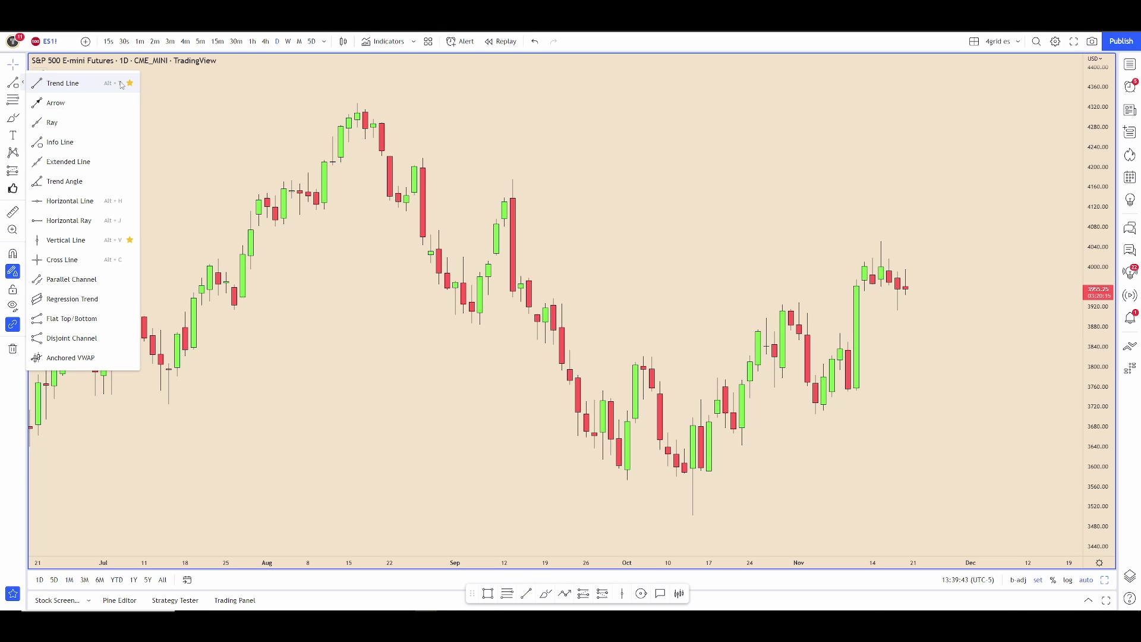
pyautogui.click(23, 101)
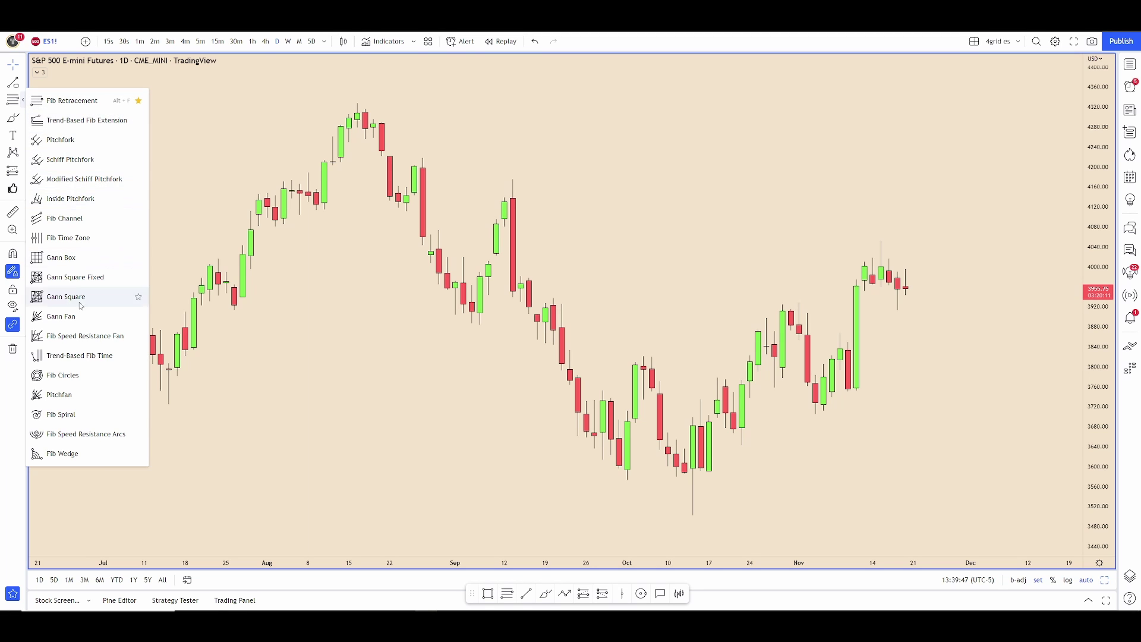
pyautogui.click(24, 120)
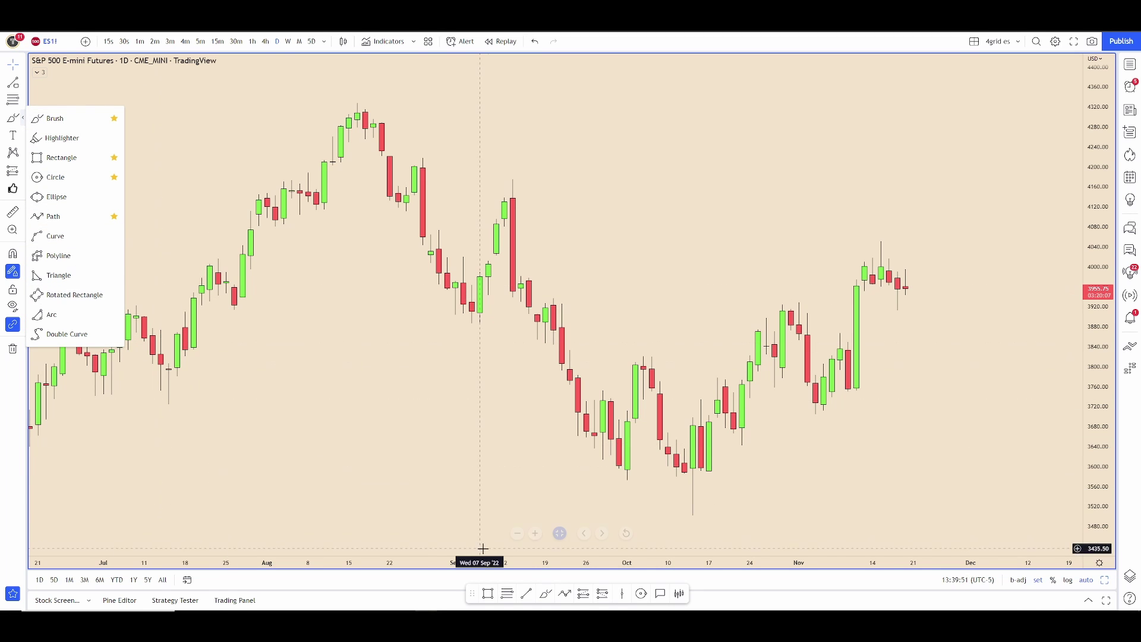
# Move the favourites toolbar to mid-chart and back to the bottom, and pan the chart right.
pyautogui.moveTo(499, 598)
pyautogui.mouseDown()
pyautogui.moveTo(446, 481)
pyautogui.moveTo(389, 451)
pyautogui.mouseUp()
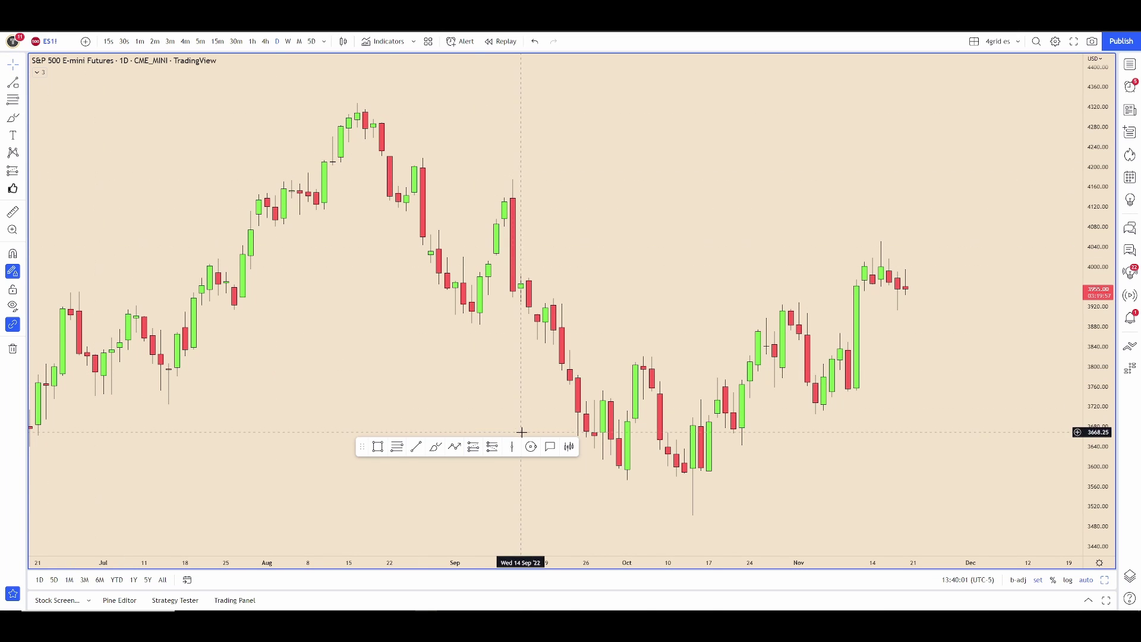
pyautogui.moveTo(378, 450); pyautogui.dragTo(482, 573)
pyautogui.hscroll(5, 670, 426)
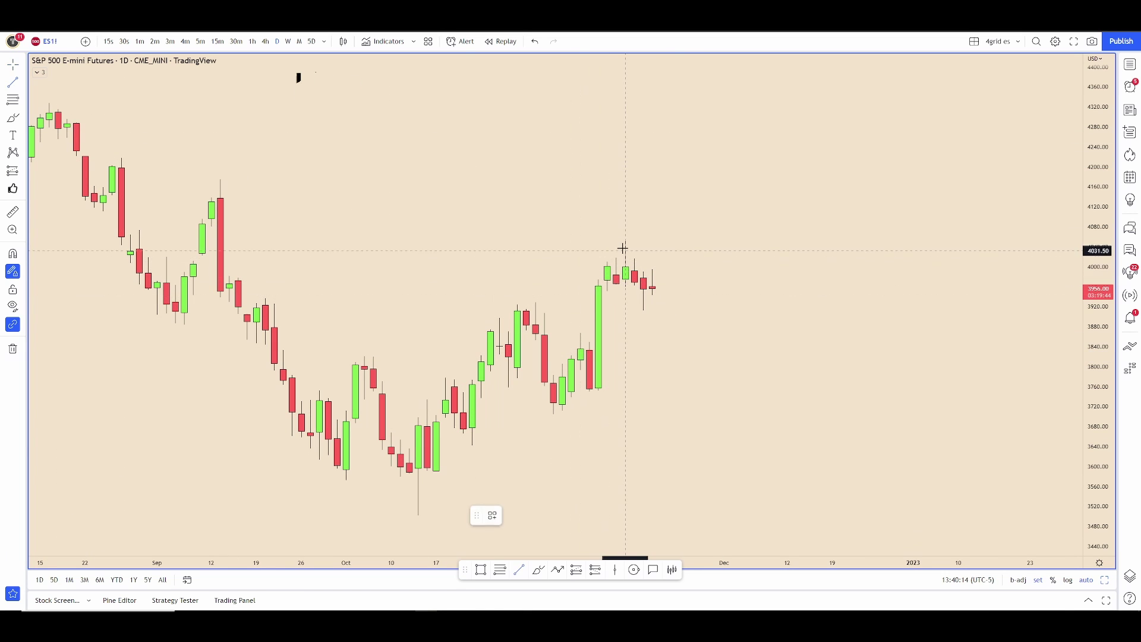
# Test the Alt+T trend line and Alt+F Fib retracement shortcuts, undoing the Fib afterwards.
pyautogui.hotkey('alt', 't')
pyautogui.click(780, 228)
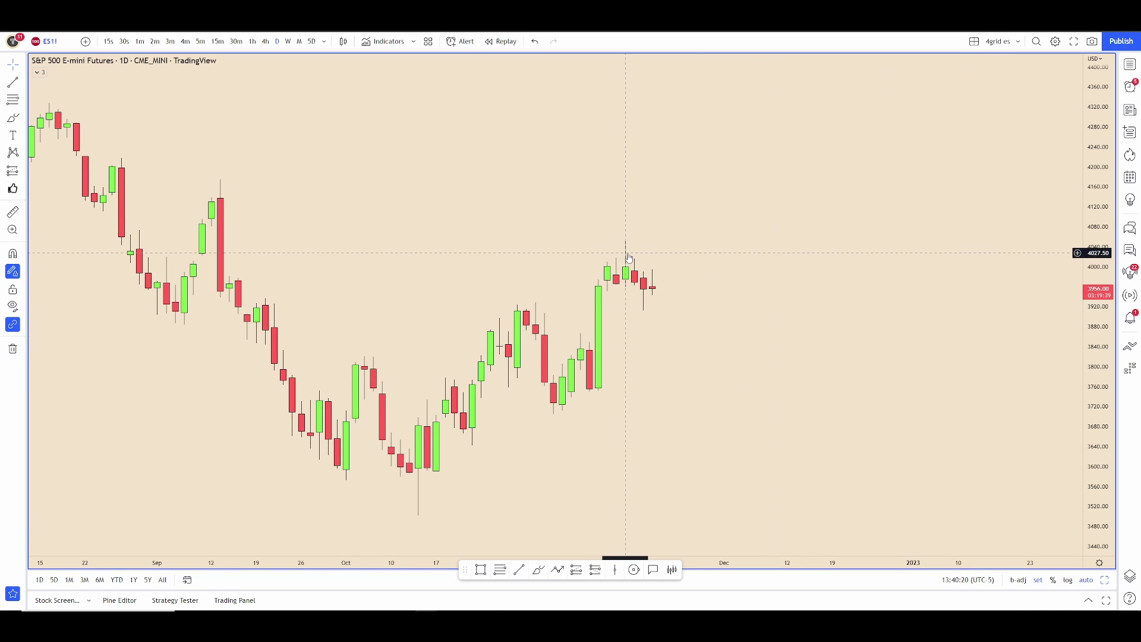
pyautogui.hotkey('alt', 'f')
pyautogui.click(688, 216)
pyautogui.click(769, 322)
pyautogui.hotkey('ctrl', 'z')
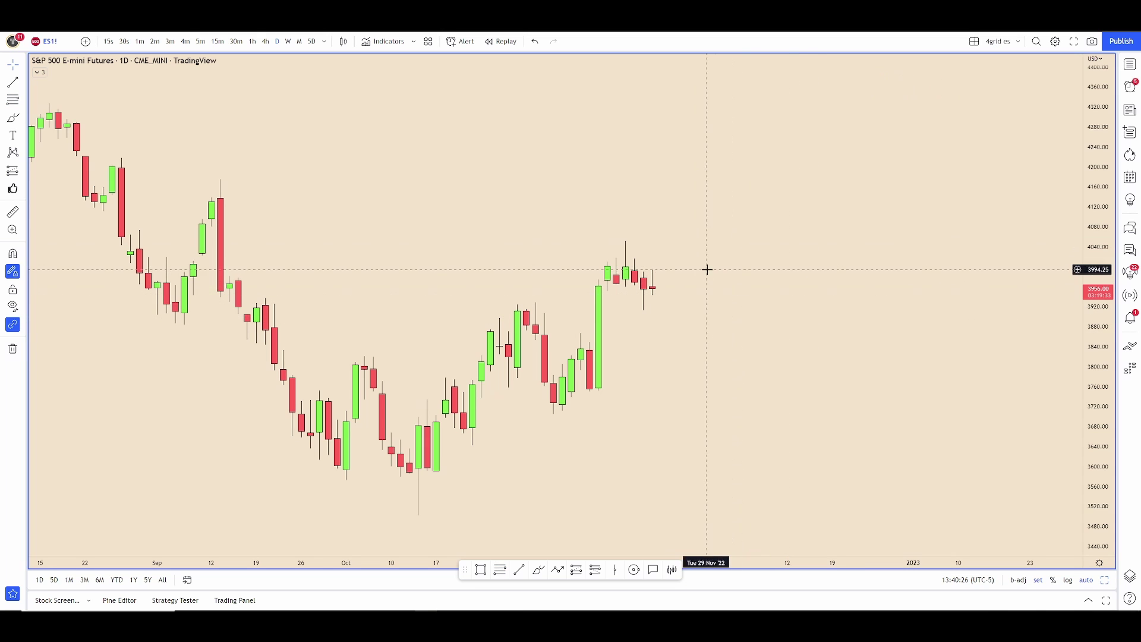
pyautogui.click(518, 570)
pyautogui.click(652, 234)
pyautogui.click(787, 263)
pyautogui.click(688, 325)
pyautogui.click(787, 244)
pyautogui.click(742, 224)
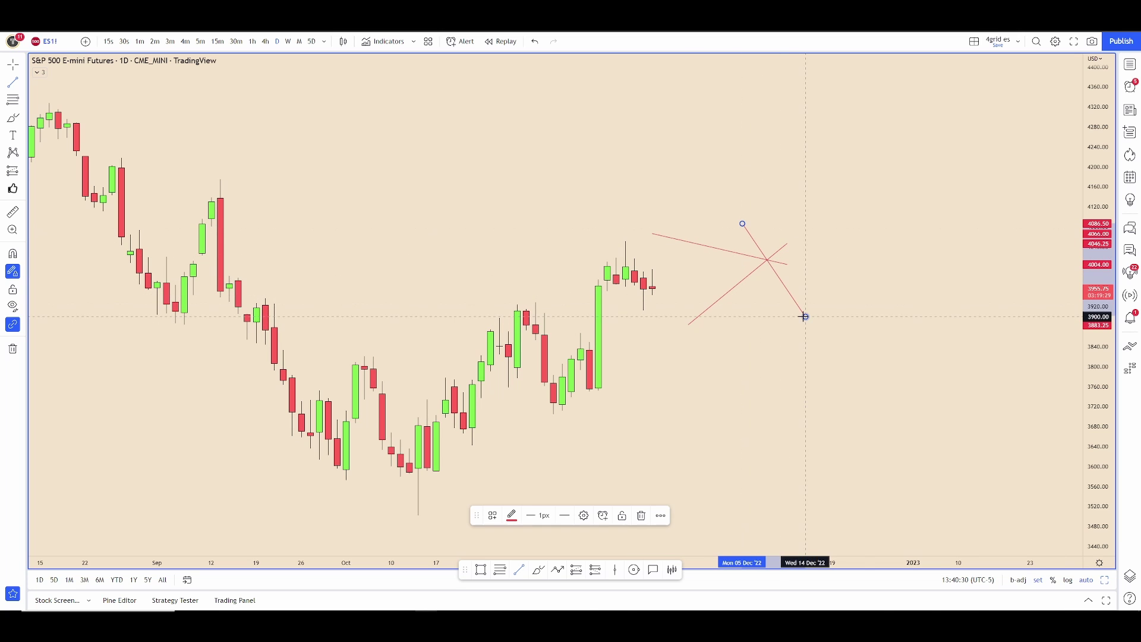
pyautogui.click(804, 315)
pyautogui.click(837, 338)
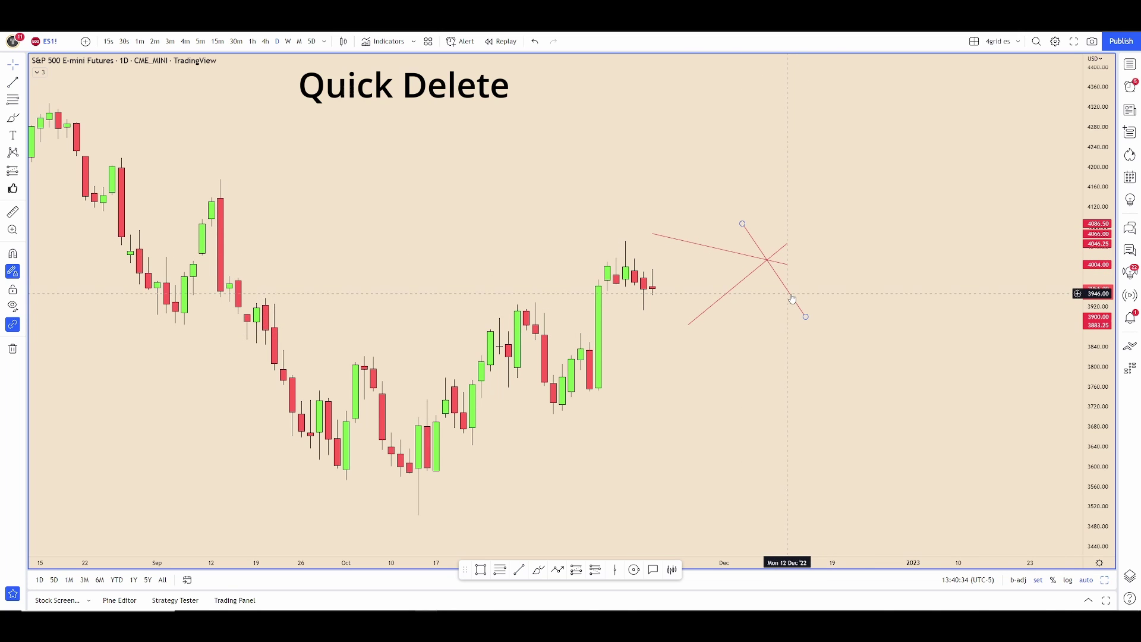
pyautogui.middleClick(738, 290)
pyautogui.middleClick(733, 253)
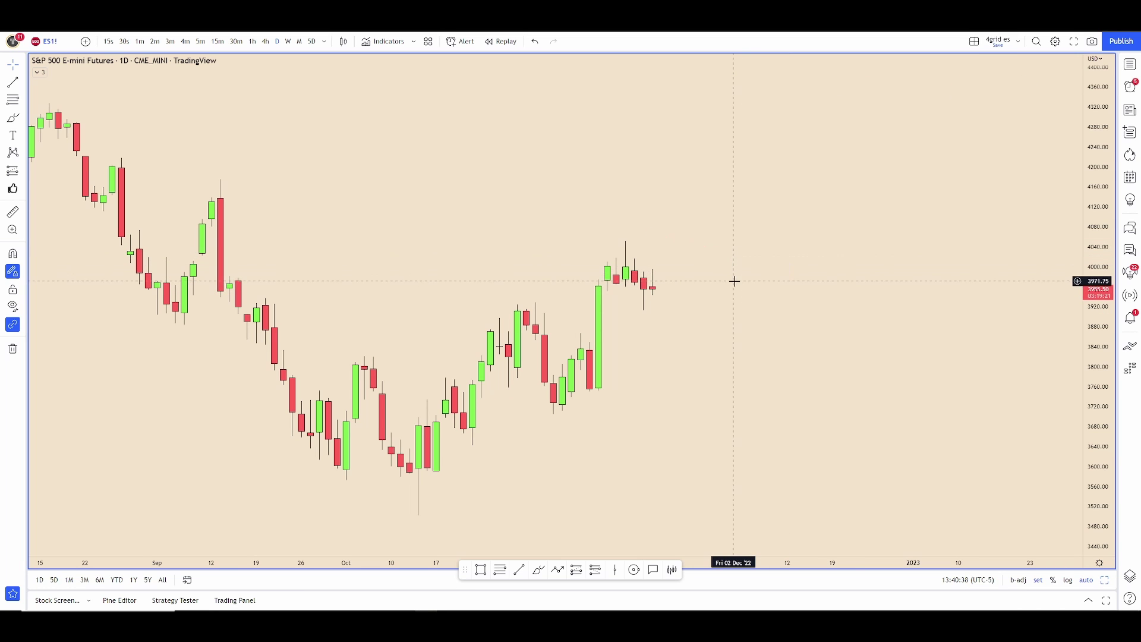
pyautogui.hotkey('alt', 't')
pyautogui.click(697, 270)
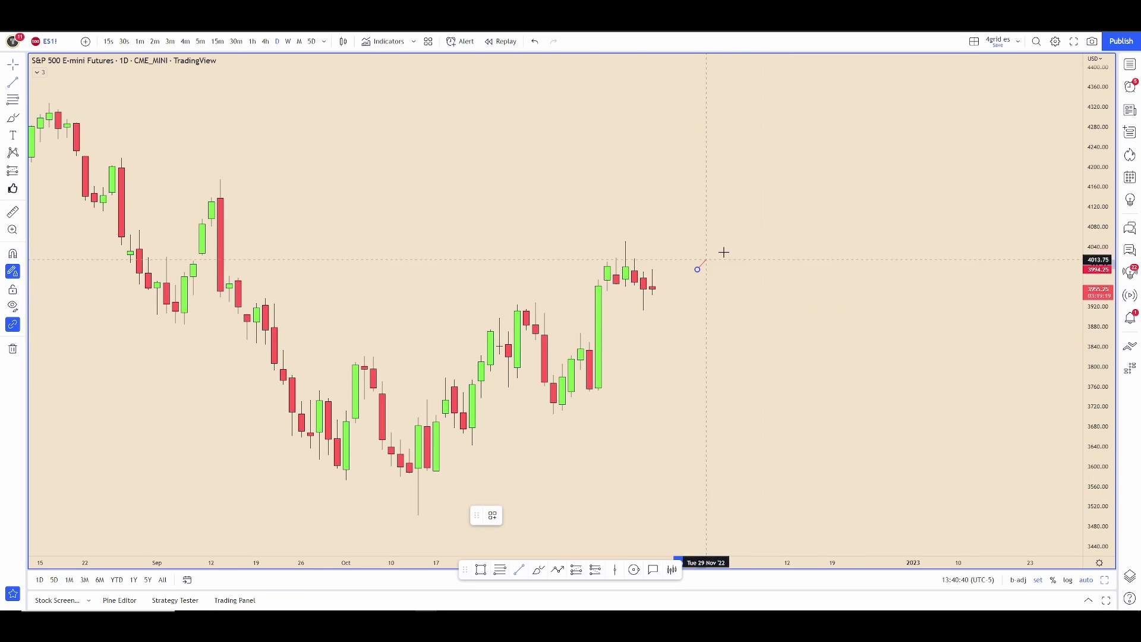
pyautogui.click(805, 202)
pyautogui.click(706, 199)
pyautogui.click(787, 301)
pyautogui.click(742, 332)
pyautogui.click(823, 271)
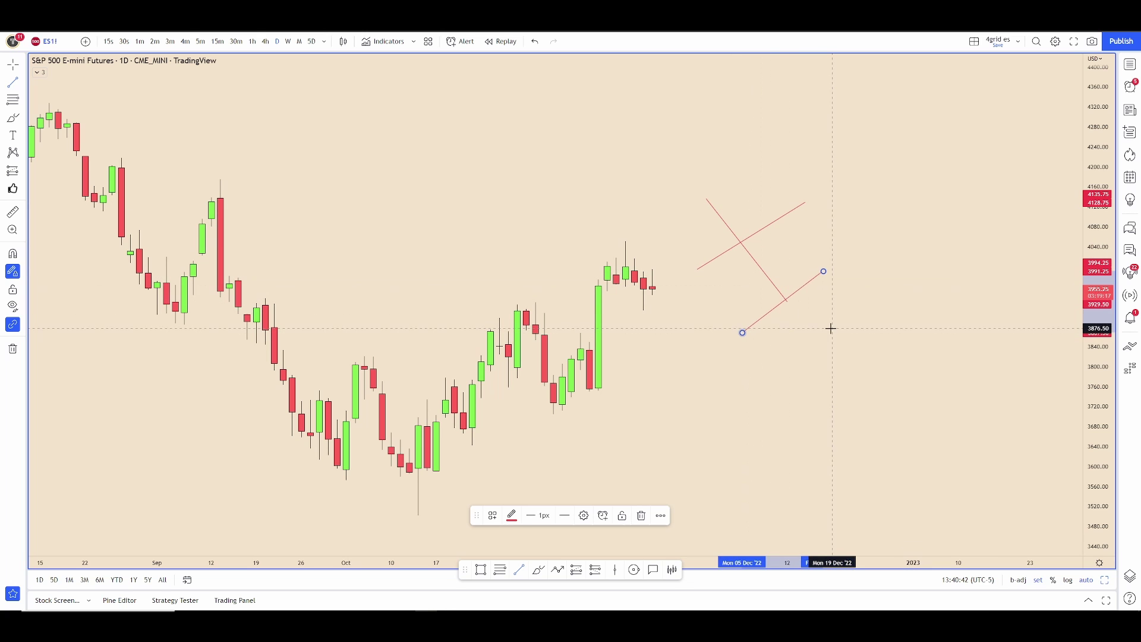
pyautogui.click(835, 333)
pyautogui.moveTo(857, 356); pyautogui.dragTo(659, 165)
pyautogui.press('Delete')
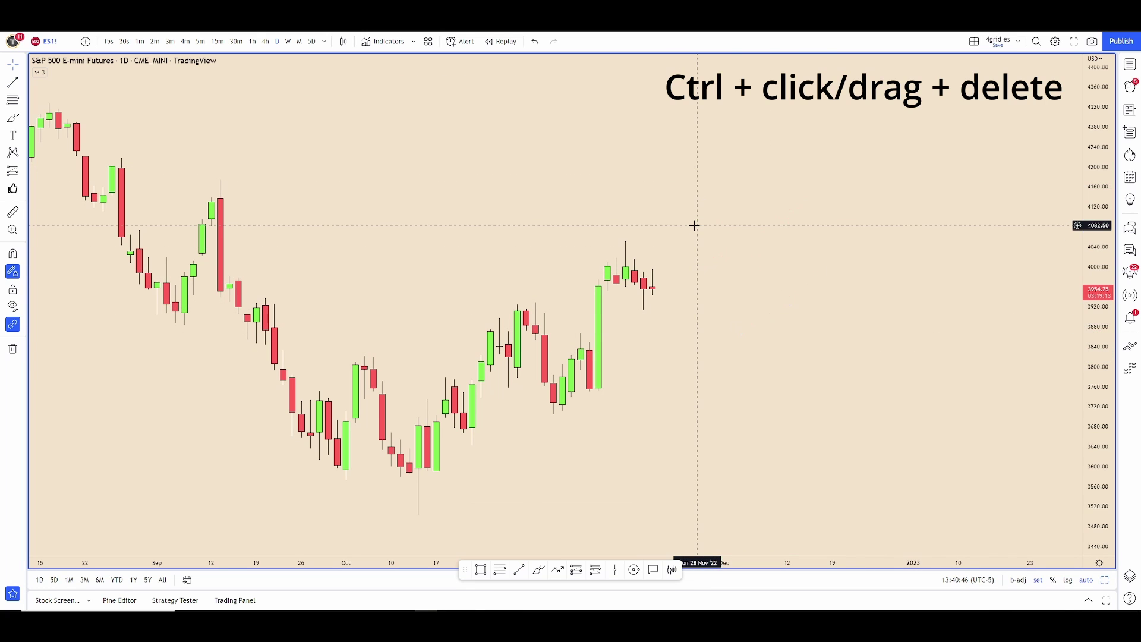
pyautogui.moveTo(693, 224); pyautogui.dragTo(643, 405)
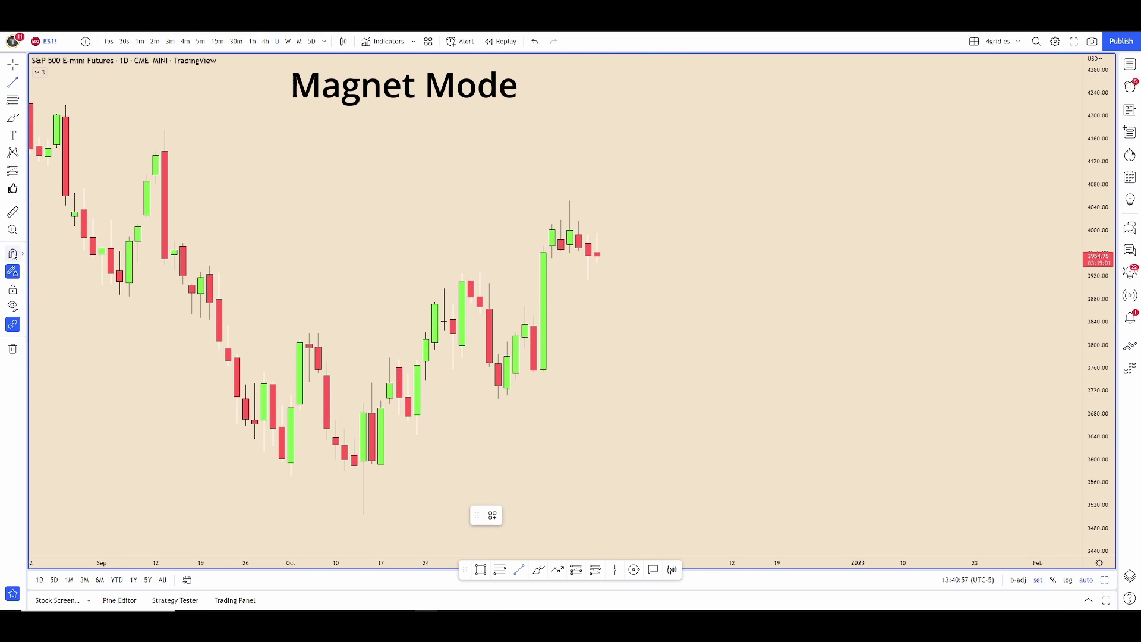
# Hold Ctrl to snap to candle prices and arm the trend line tool with Alt+T.
pyautogui.press('ctrl')
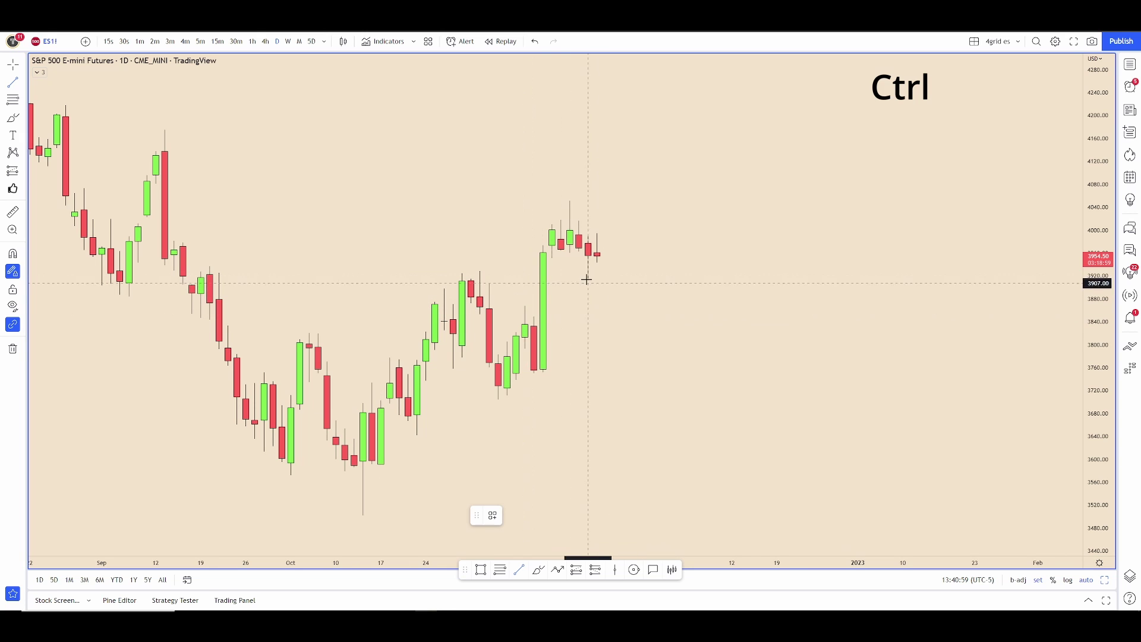
pyautogui.press('ctrl')
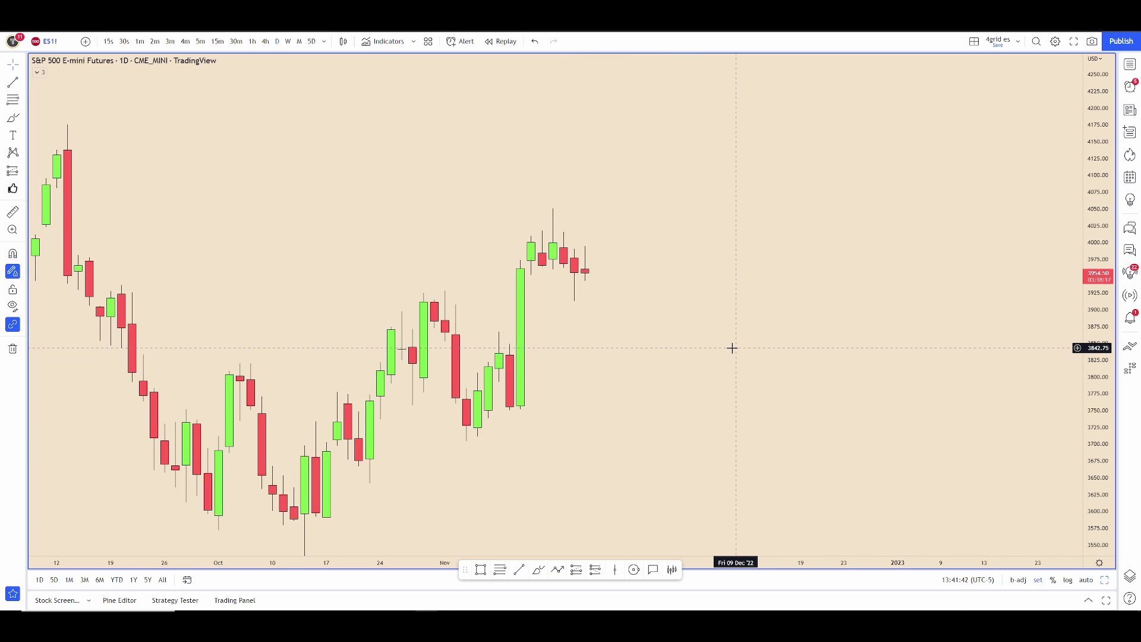
pyautogui.hotkey('alt', 't')
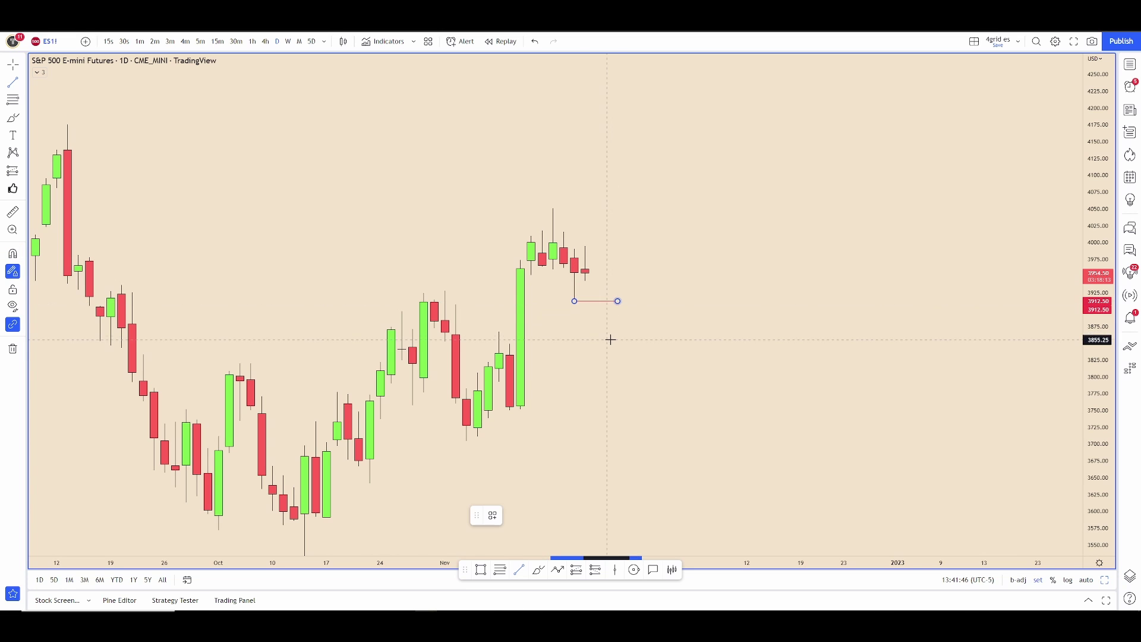
# Label the line 'PDL' with Top/Right alignment and font size 10.
pyautogui.click(596, 294)
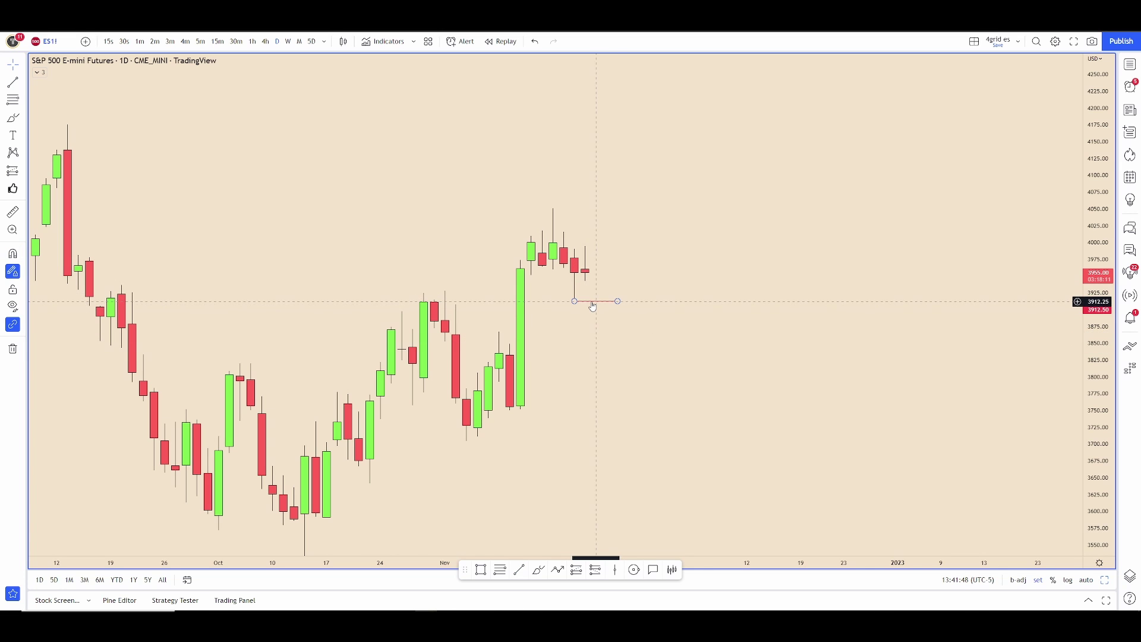
pyautogui.doubleClick(592, 302)
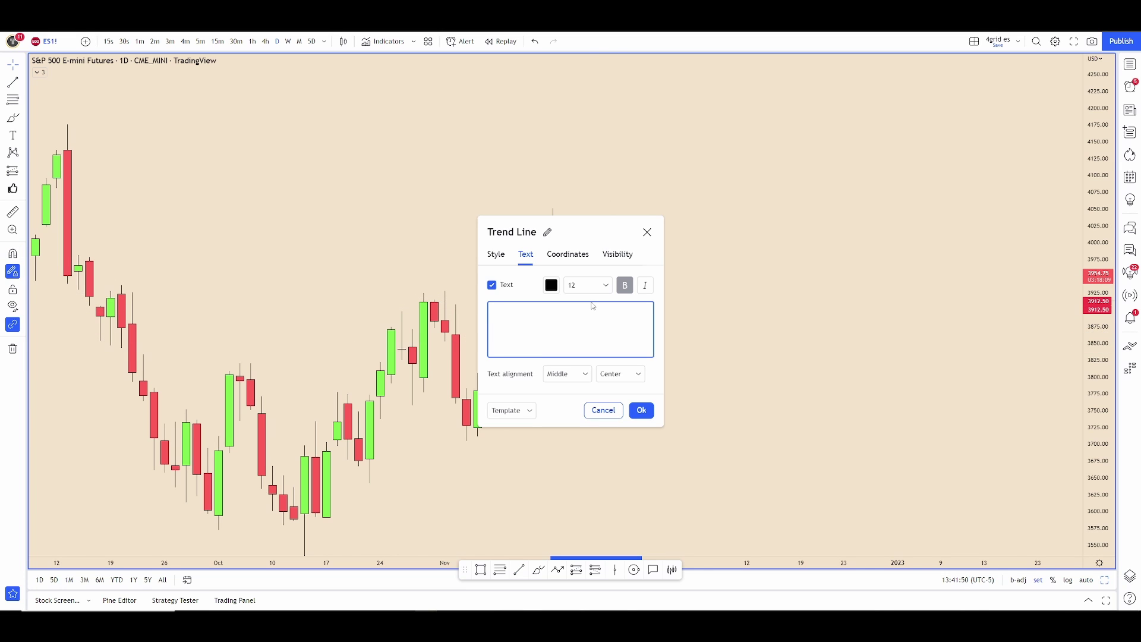
pyautogui.click(567, 373)
pyautogui.click(574, 394)
pyautogui.click(638, 376)
pyautogui.click(610, 424)
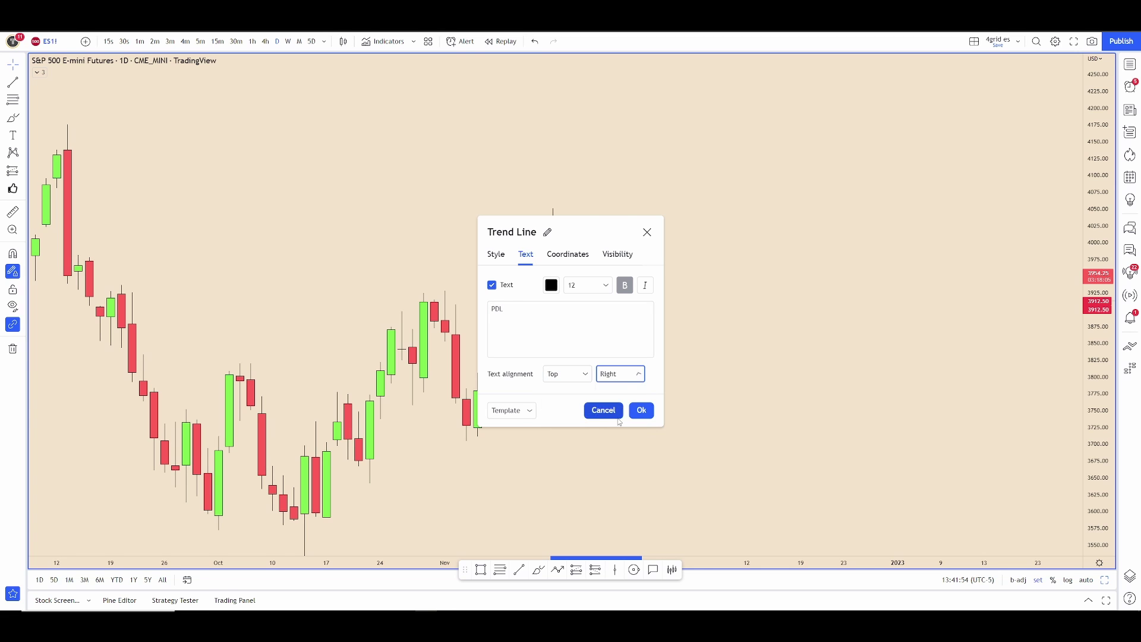
pyautogui.click(587, 285)
pyautogui.click(579, 303)
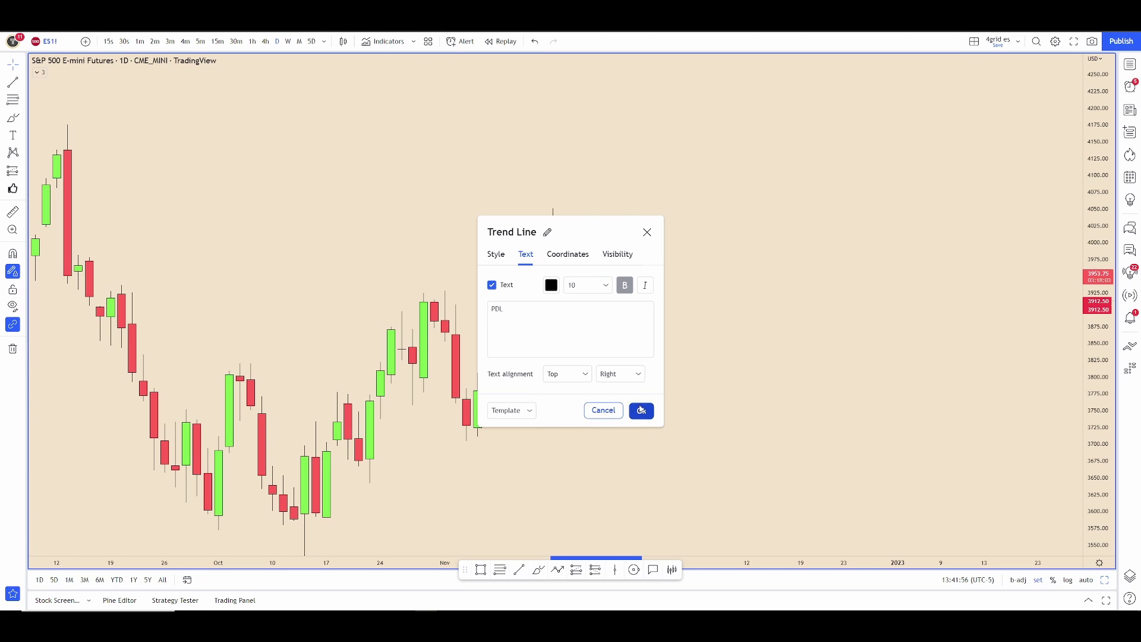
pyautogui.click(640, 410)
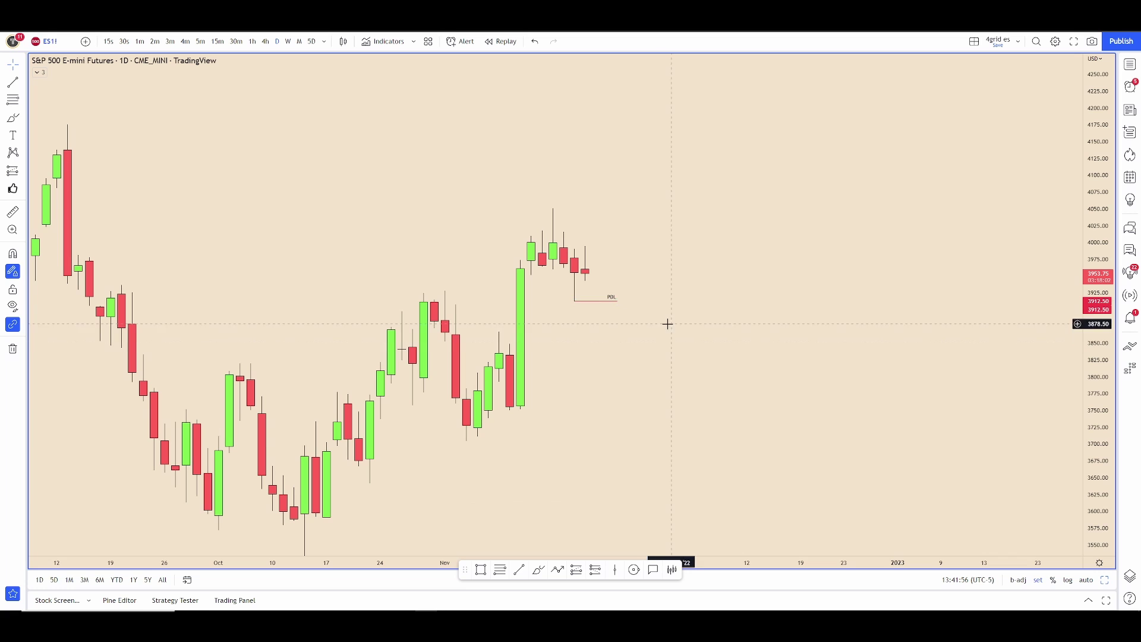
# Start saving the line style as template 'pd', then cancel and close the settings.
pyautogui.rightClick(601, 306)
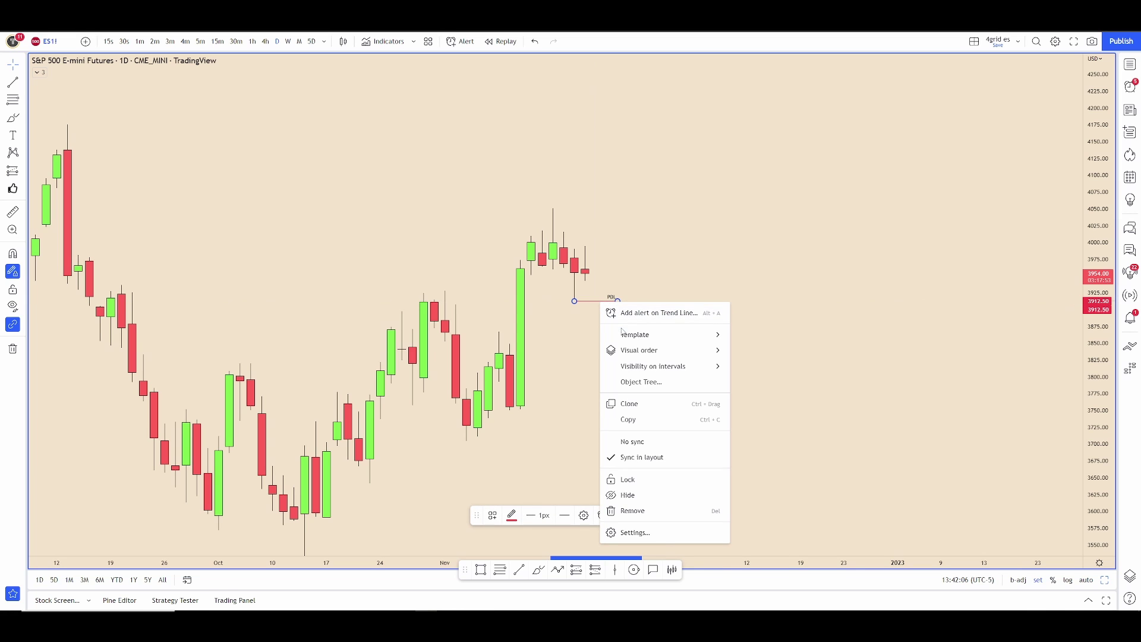
pyautogui.moveTo(623, 334)
pyautogui.click(576, 305)
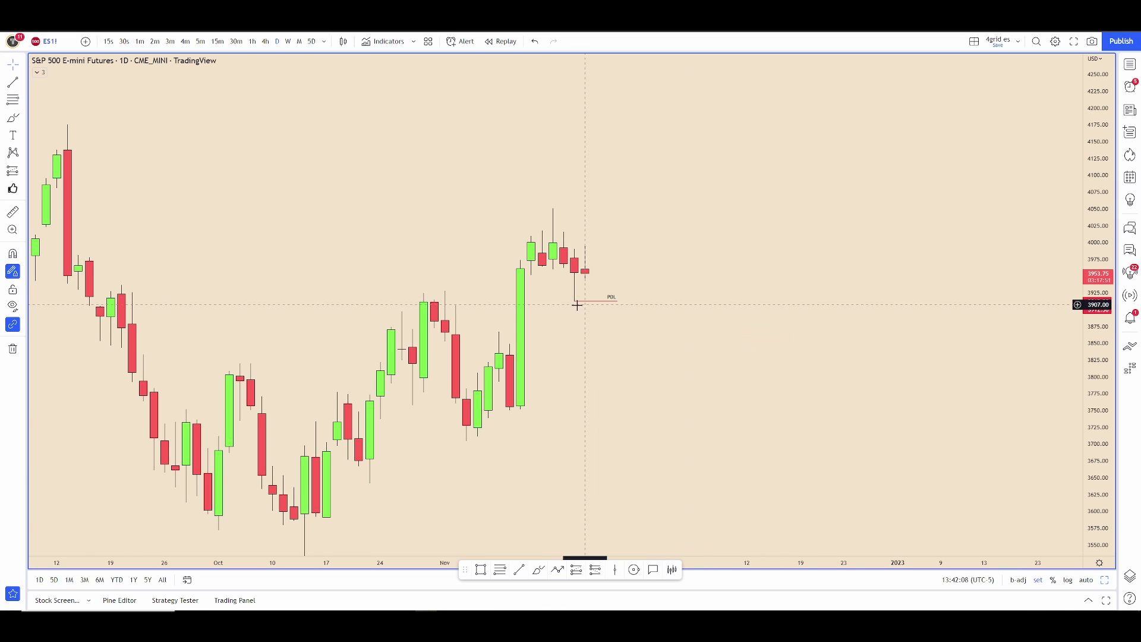
pyautogui.doubleClick(603, 304)
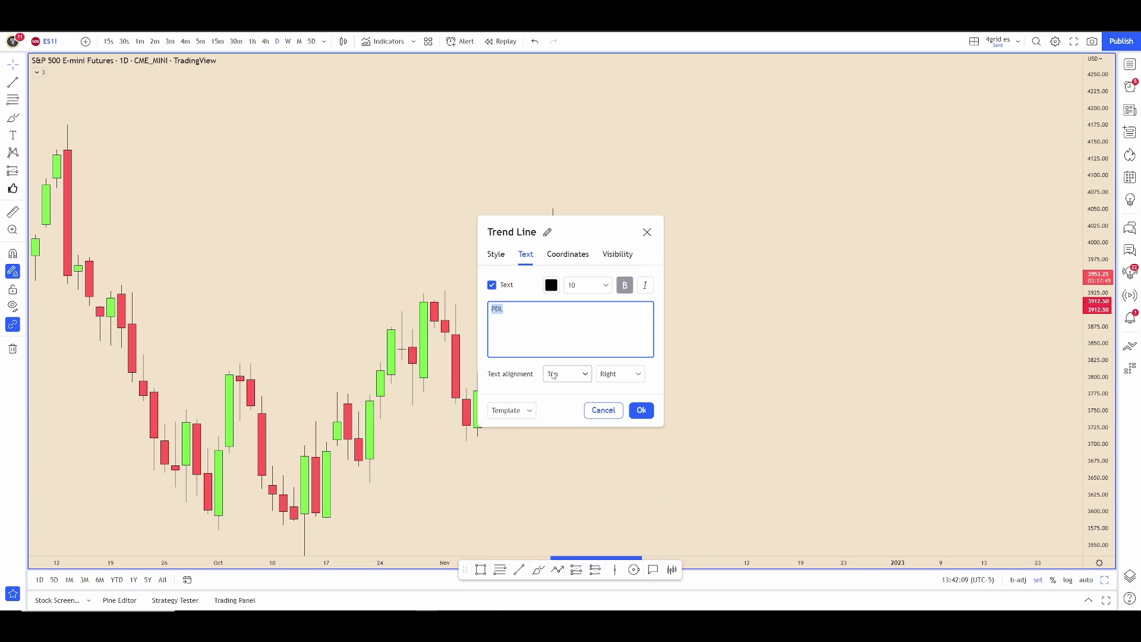
pyautogui.click(531, 410)
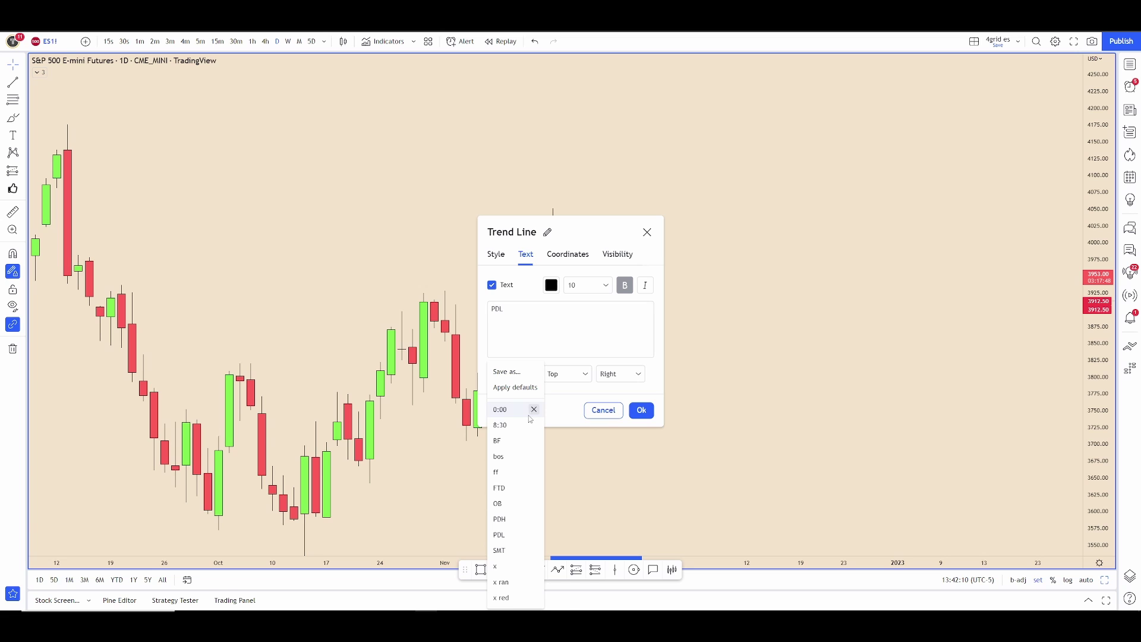
pyautogui.click(506, 372)
pyautogui.write('pd')
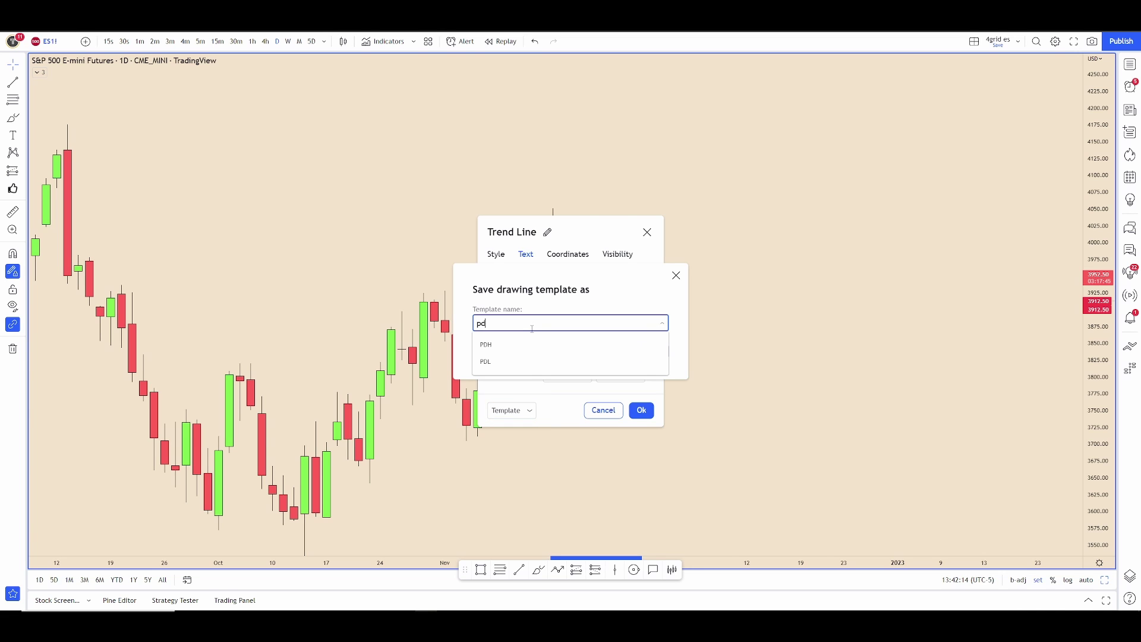
pyautogui.click(677, 275)
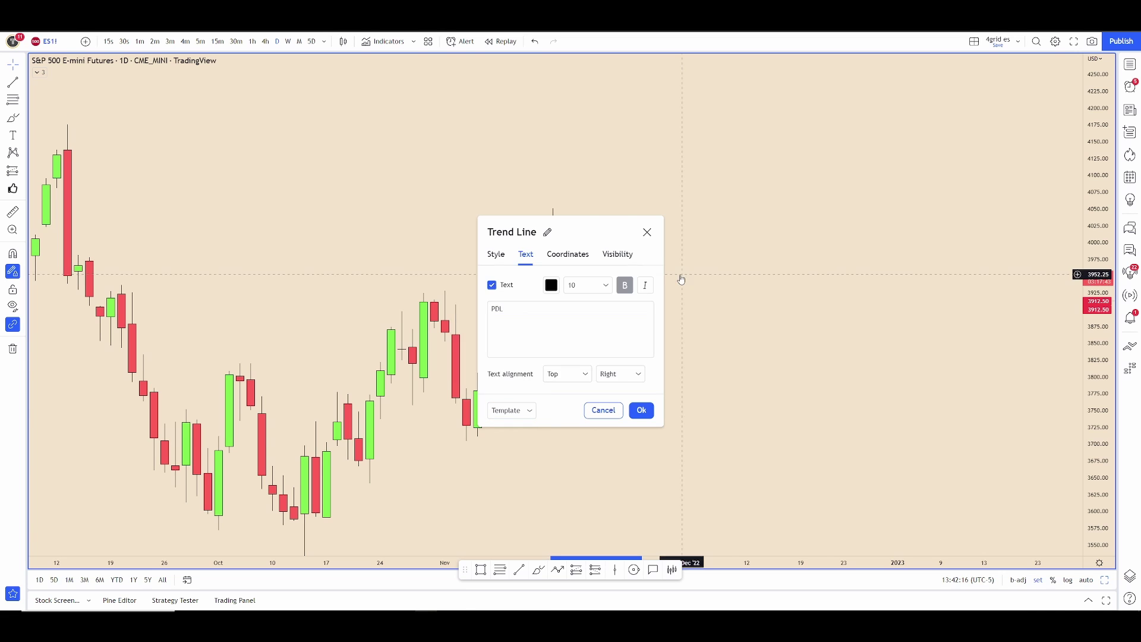
pyautogui.click(646, 231)
pyautogui.click(646, 228)
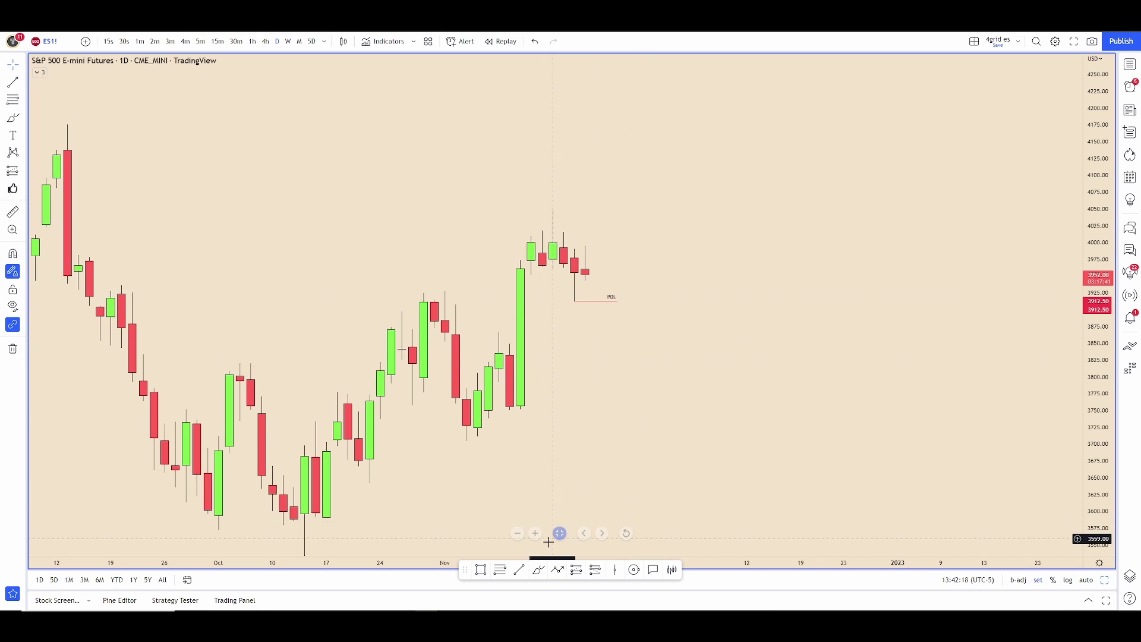
pyautogui.click(521, 409)
pyautogui.click(589, 410)
pyautogui.rightClick(585, 409)
pyautogui.moveTo(645, 403)
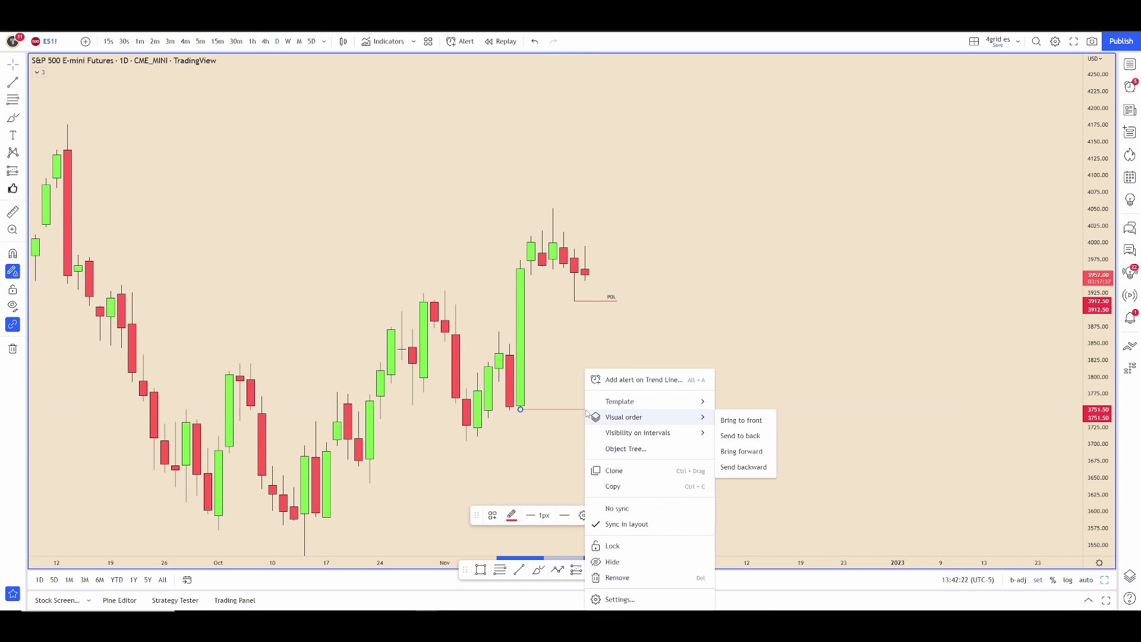
pyautogui.click(731, 536)
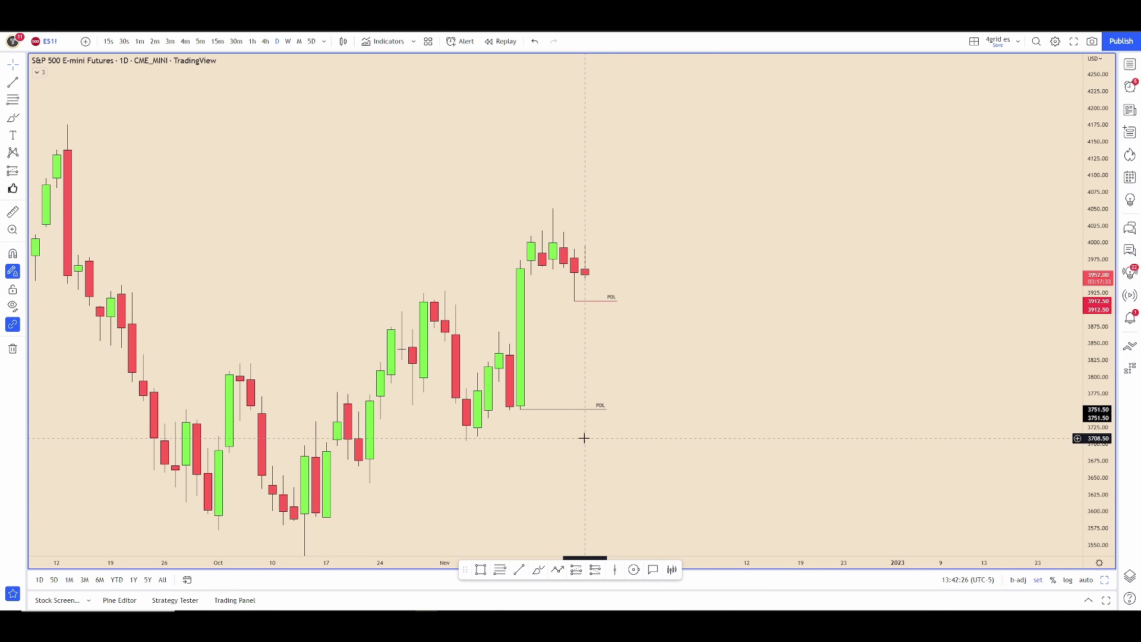
pyautogui.rightClick(600, 307)
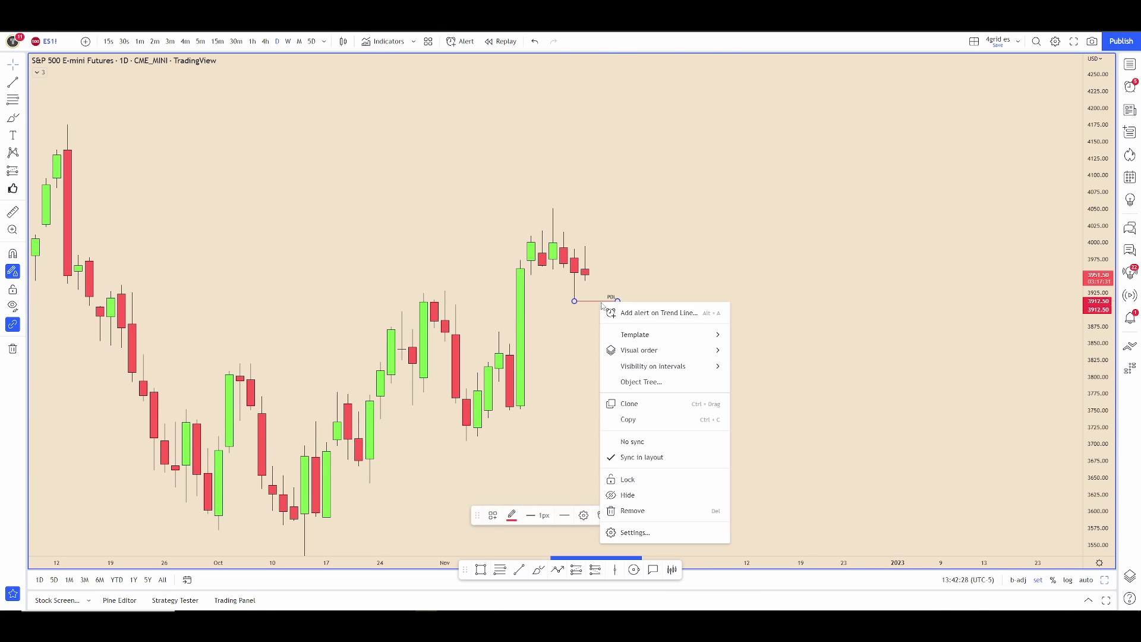
pyautogui.moveTo(673, 340)
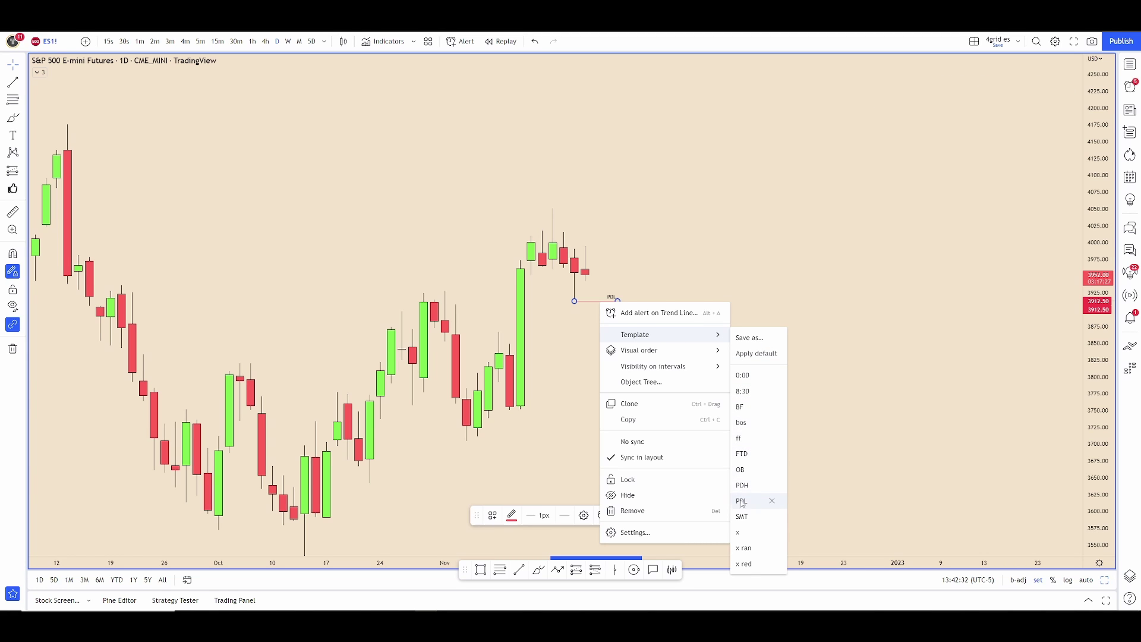
pyautogui.click(618, 252)
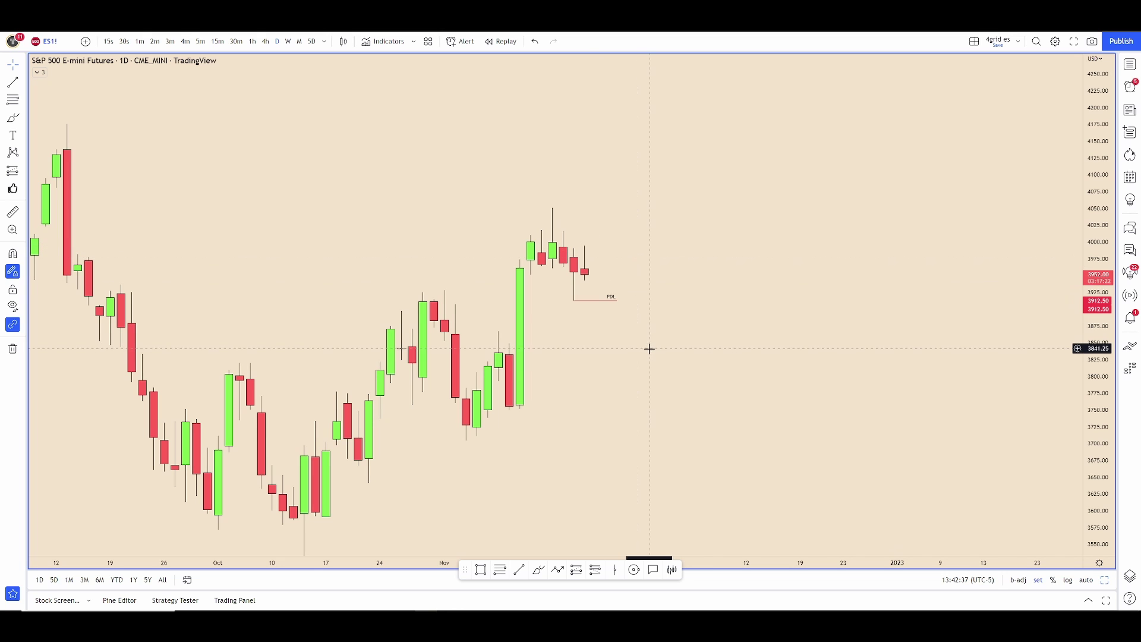
# Draw a fib retracement from the high near 3968 to the low near 3740 and open its settings.
pyautogui.moveTo(693, 334); pyautogui.dragTo(687, 297)
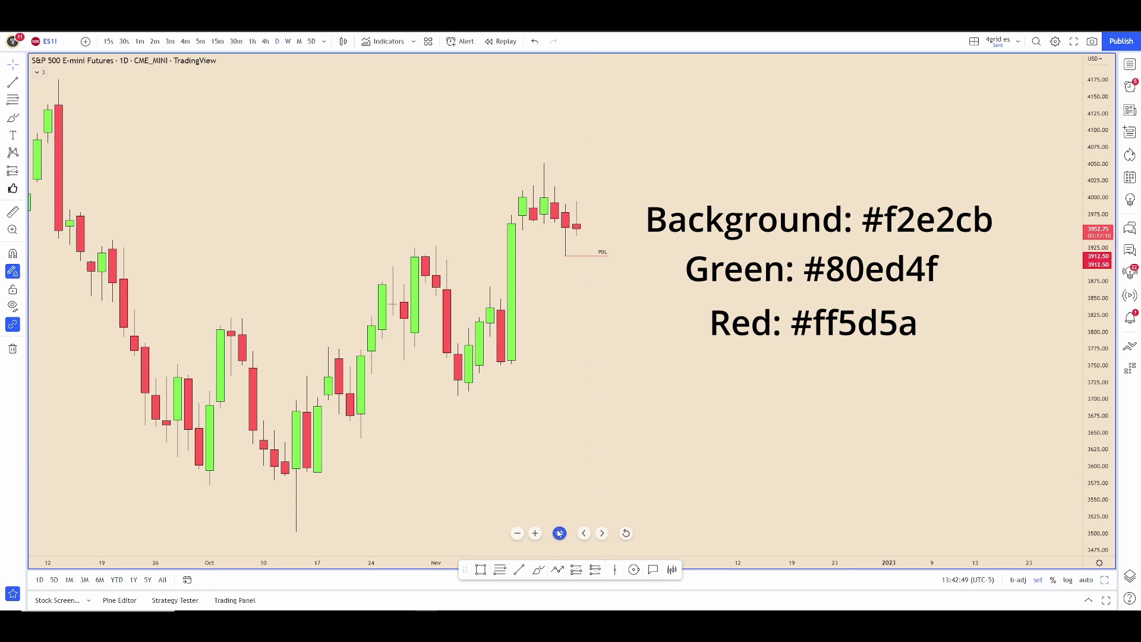
pyautogui.click(500, 569)
pyautogui.click(641, 219)
pyautogui.click(716, 371)
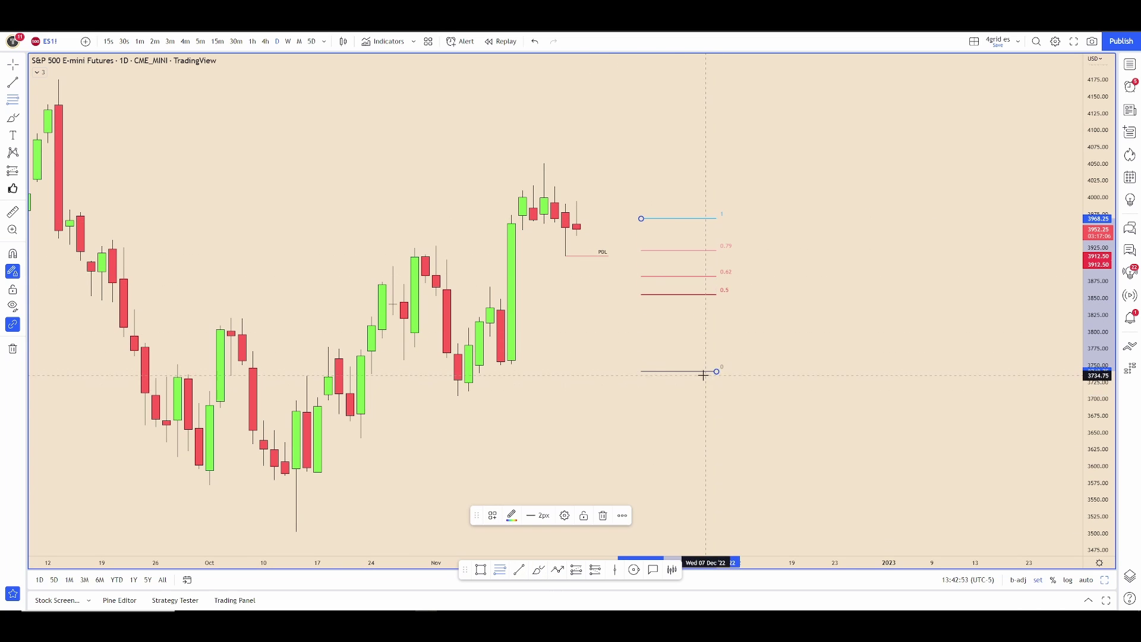
pyautogui.doubleClick(702, 372)
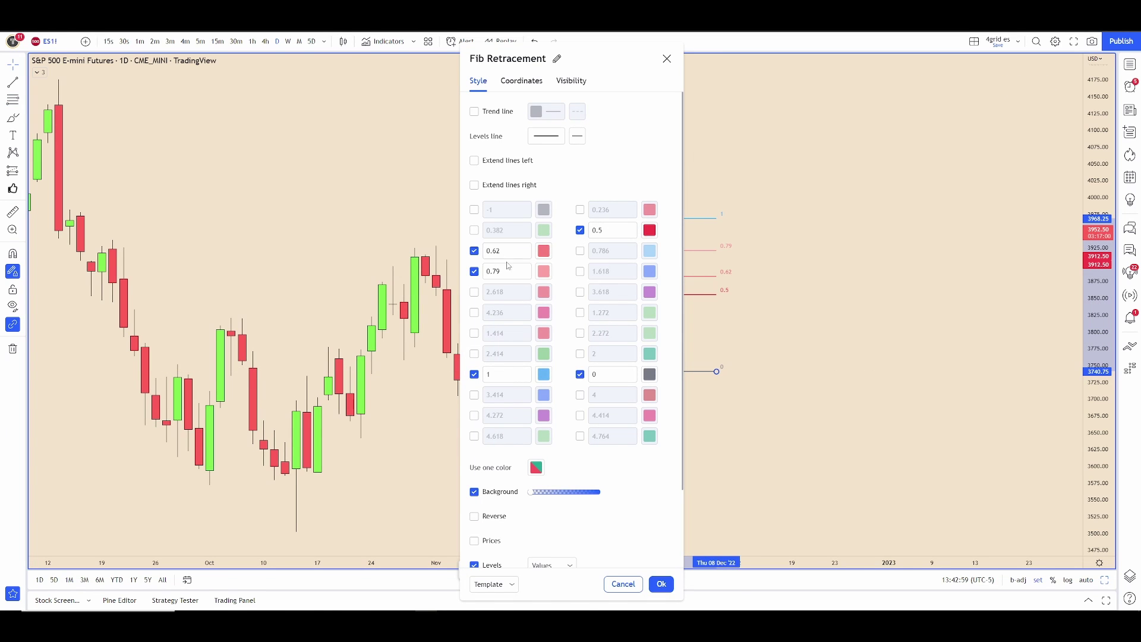
# Cancel the fib settings and apply the .5, then the .6279 template to the fib.
pyautogui.click(622, 582)
pyautogui.rightClick(702, 302)
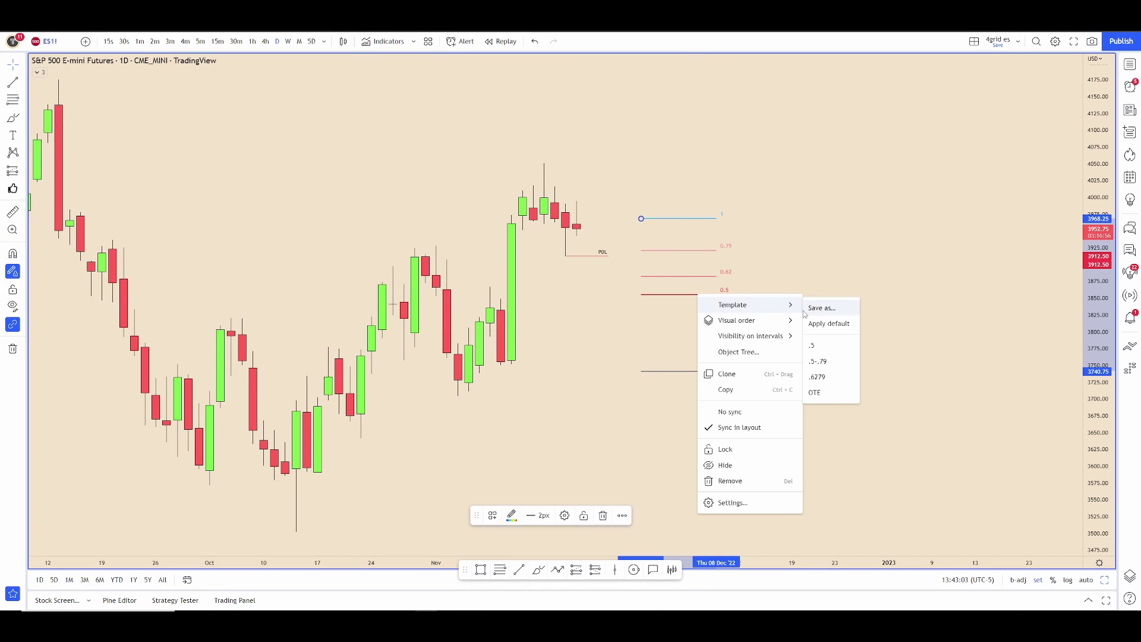
pyautogui.click(812, 346)
pyautogui.rightClick(703, 298)
pyautogui.rightClick(701, 296)
pyautogui.moveTo(754, 305)
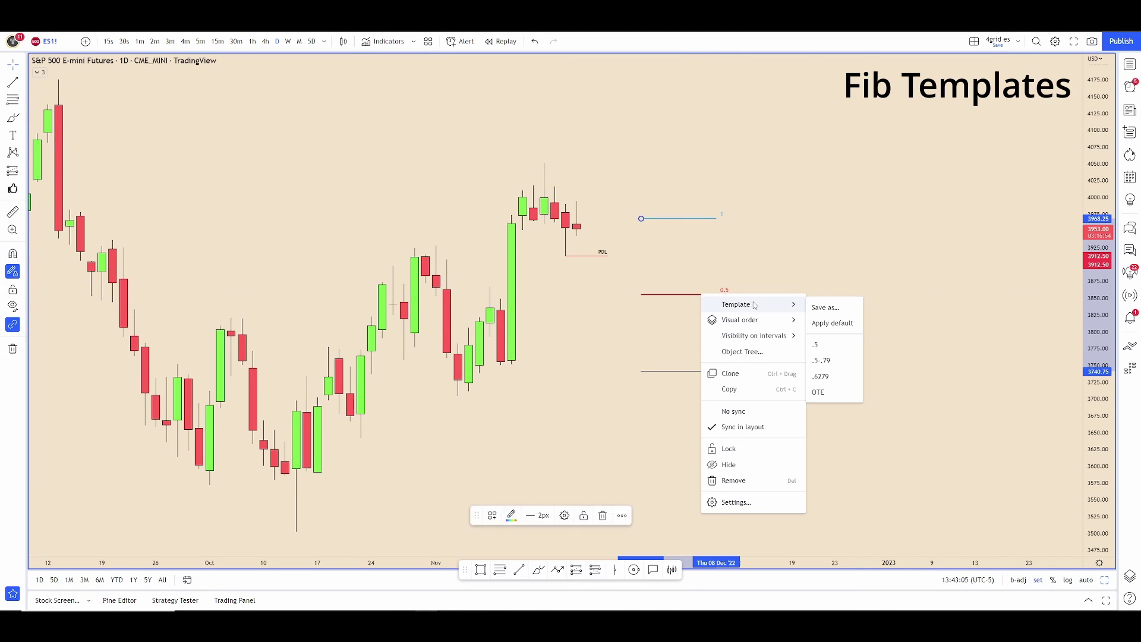
pyautogui.click(821, 376)
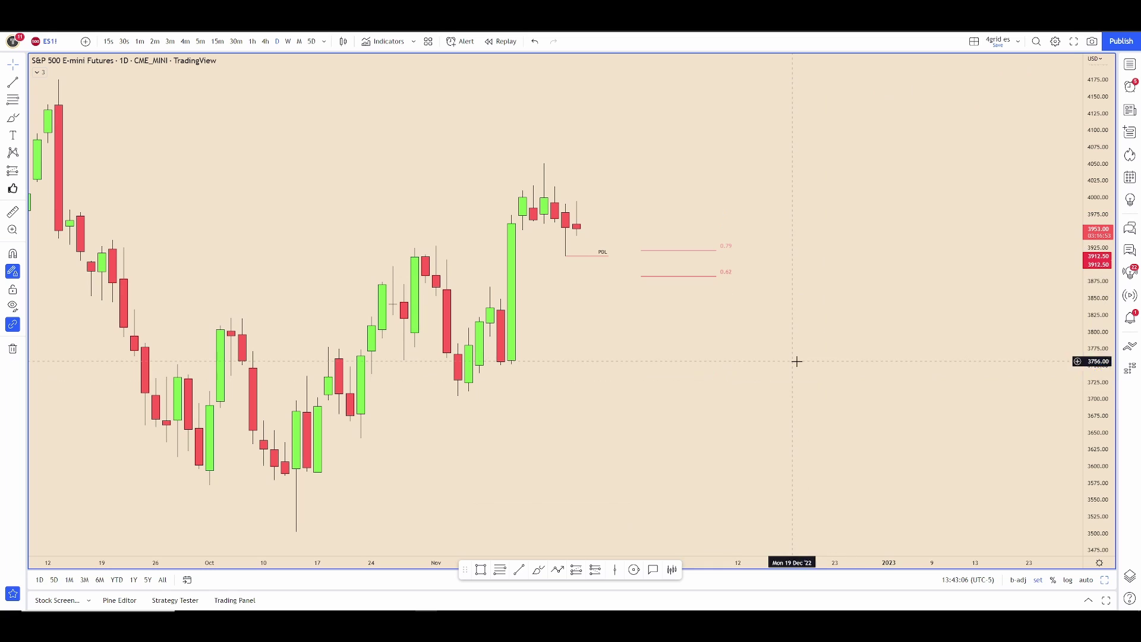
# Draw a rectangle from about 3848 to 3905 and apply the 4H FVG template.
pyautogui.click(487, 570)
pyautogui.moveTo(507, 300)
pyautogui.mouseDown()
pyautogui.moveTo(507, 268)
pyautogui.moveTo(619, 260)
pyautogui.mouseUp()
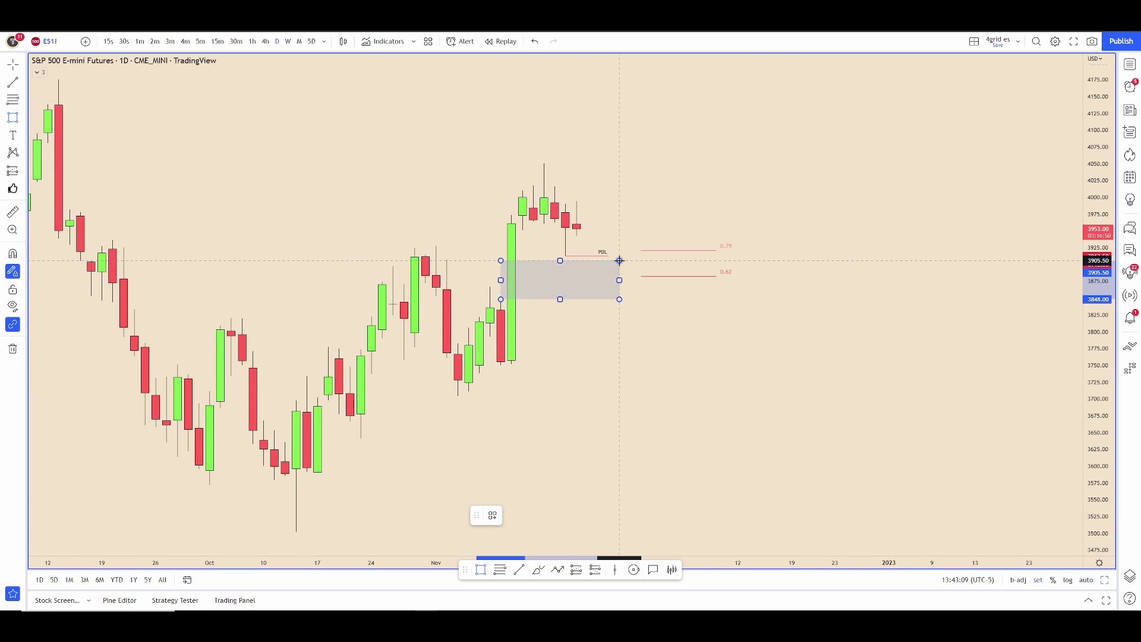
pyautogui.rightClick(611, 304)
pyautogui.moveTo(646, 311)
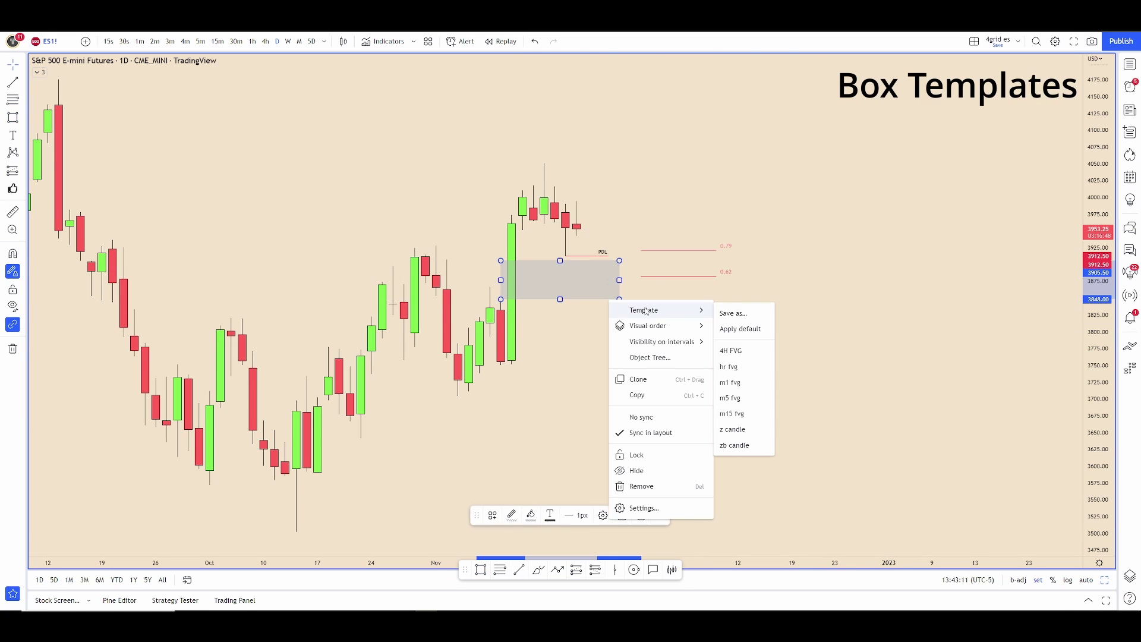
pyautogui.click(739, 354)
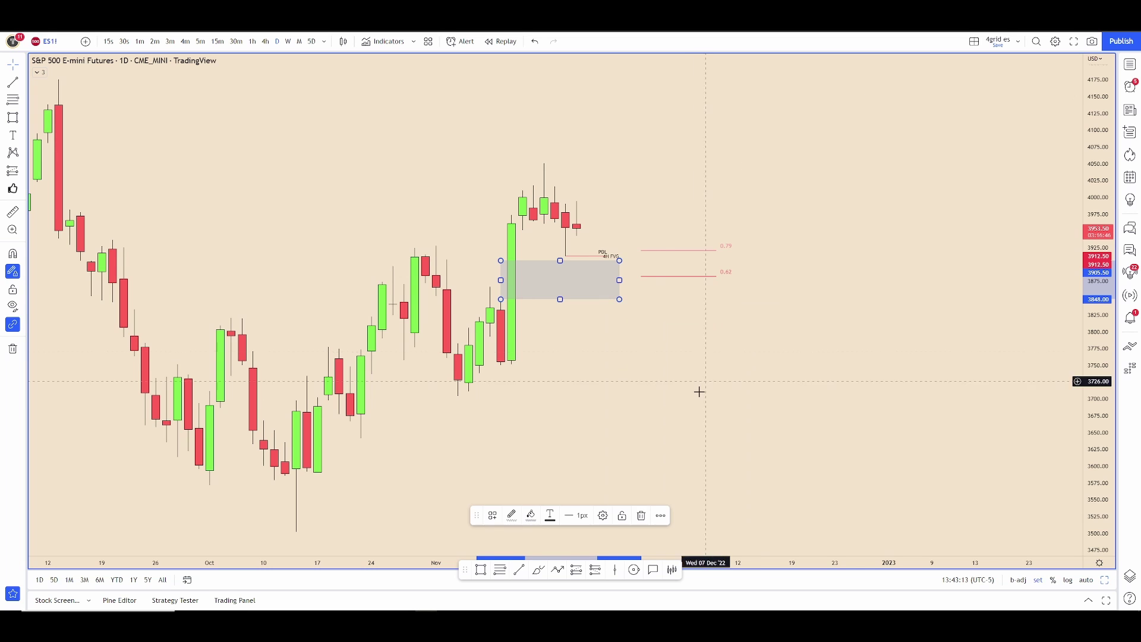